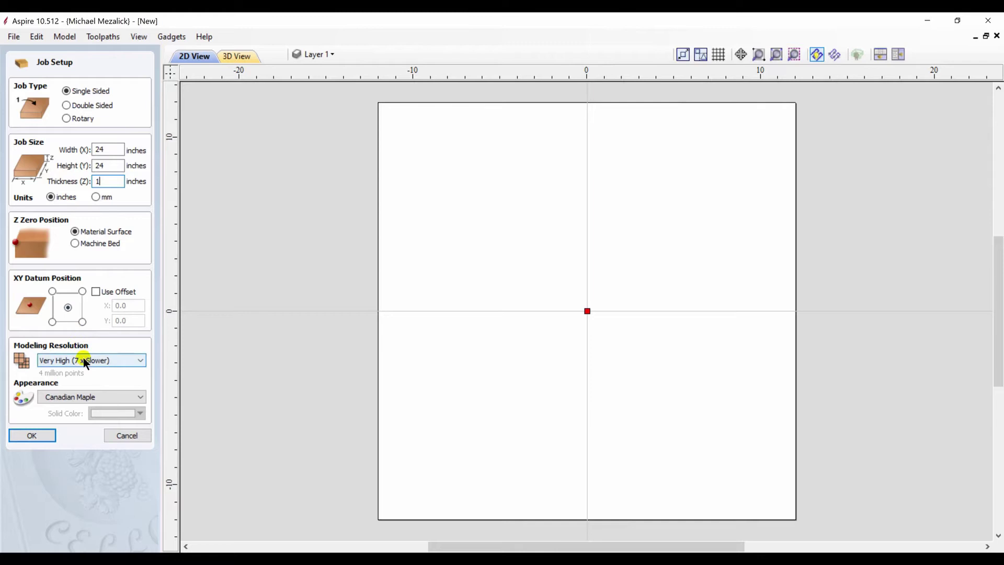
- Accept the 24 x 24 inch job and draw an 18-inch diameter circle centred at X 0, Y 0
left_click(32, 435)
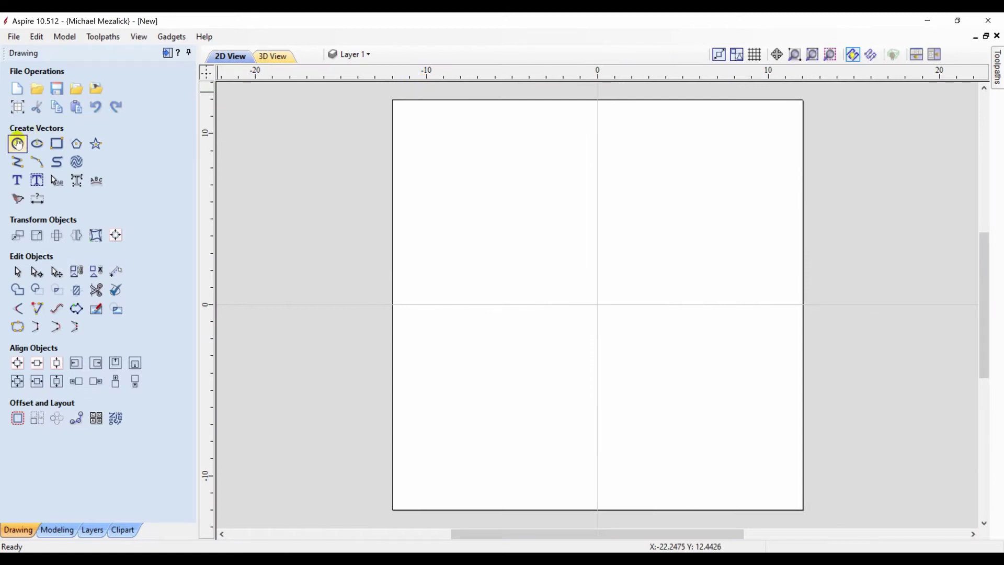
left_click(17, 144)
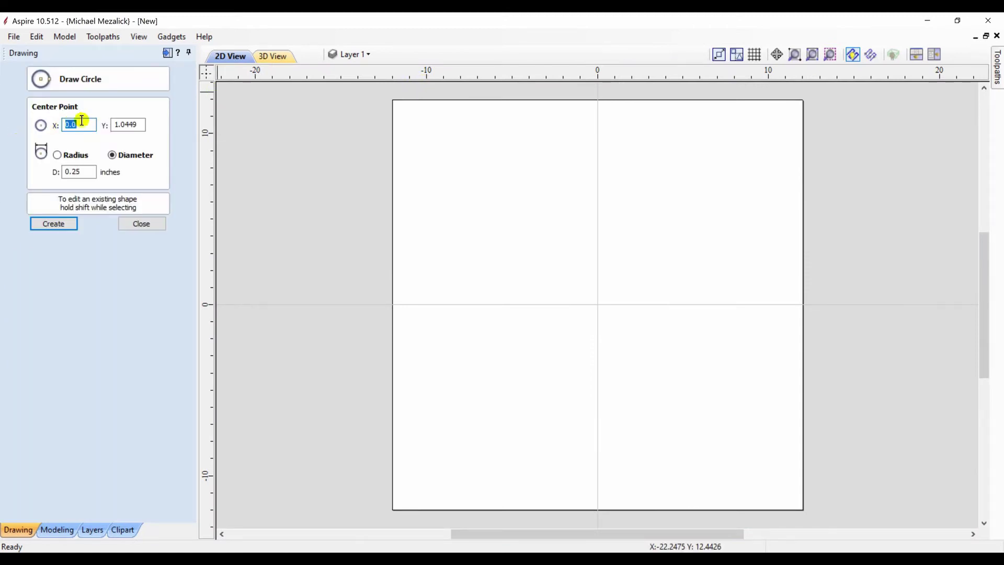
type("0")
key("Tab")
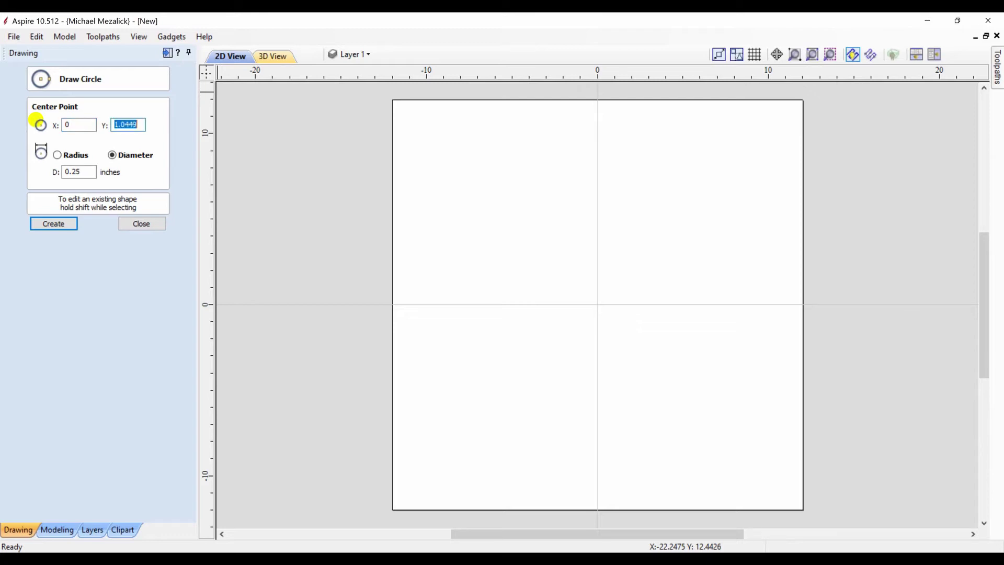
type("0")
key("Tab")
key("Tab")
type("18")
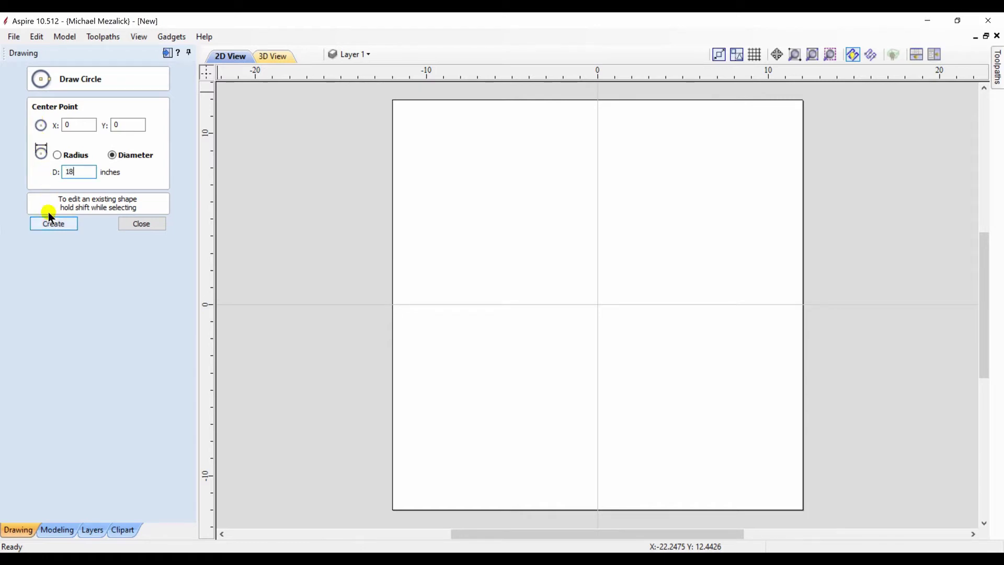
left_click(50, 225)
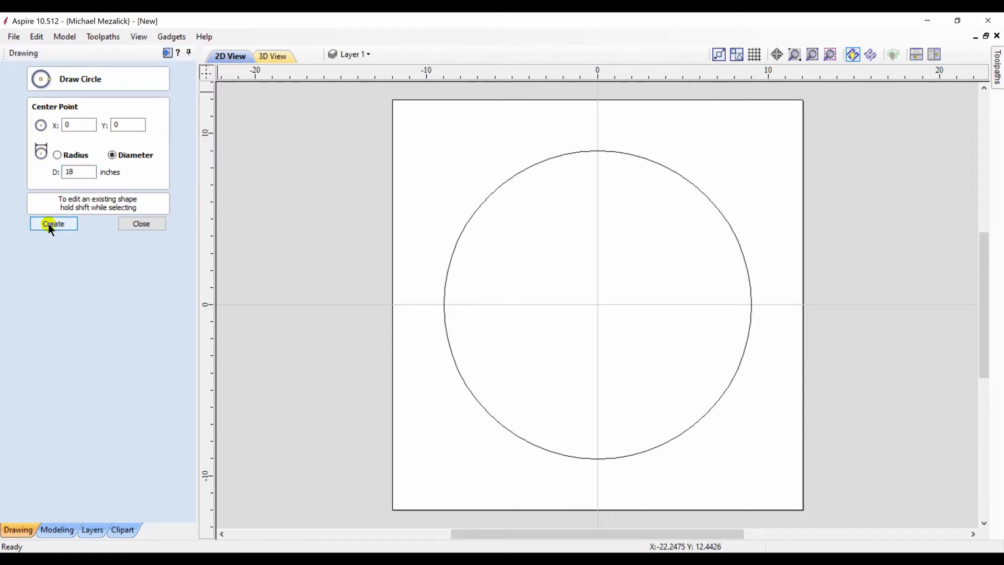
left_click(134, 224)
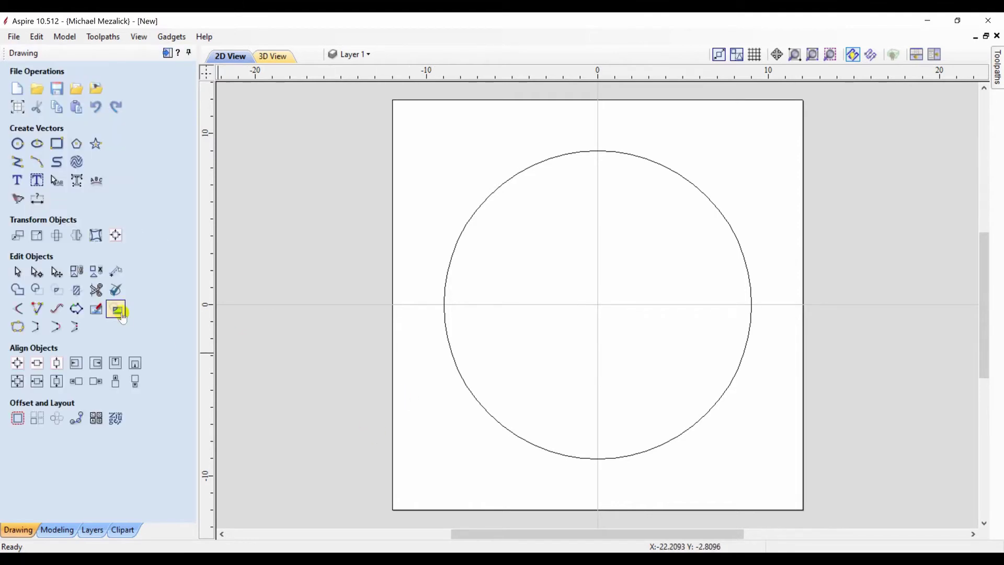
- Inspect the circle with Measure / Inspect to read its 56.549-inch perimeter and radius
left_click(116, 272)
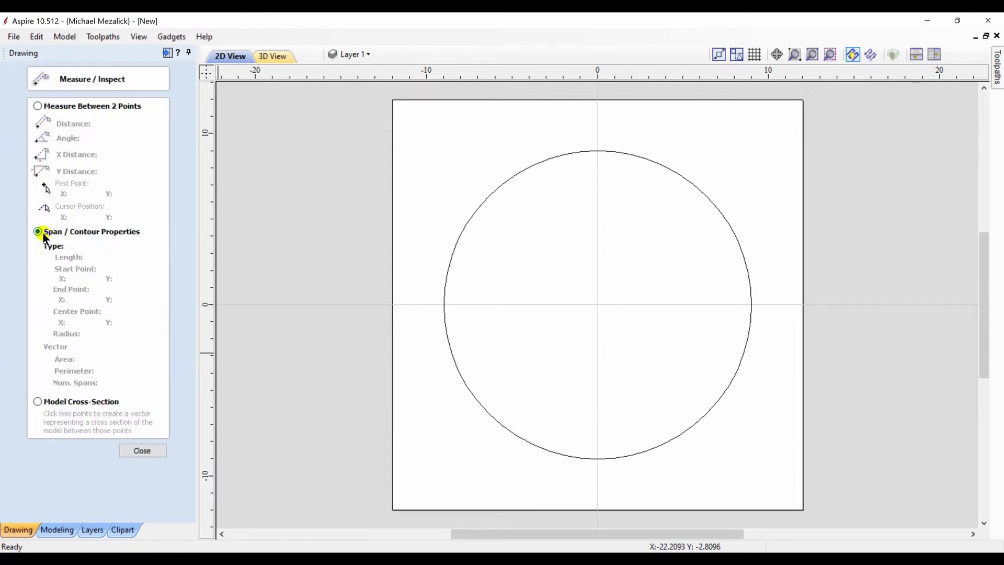
left_click(455, 359)
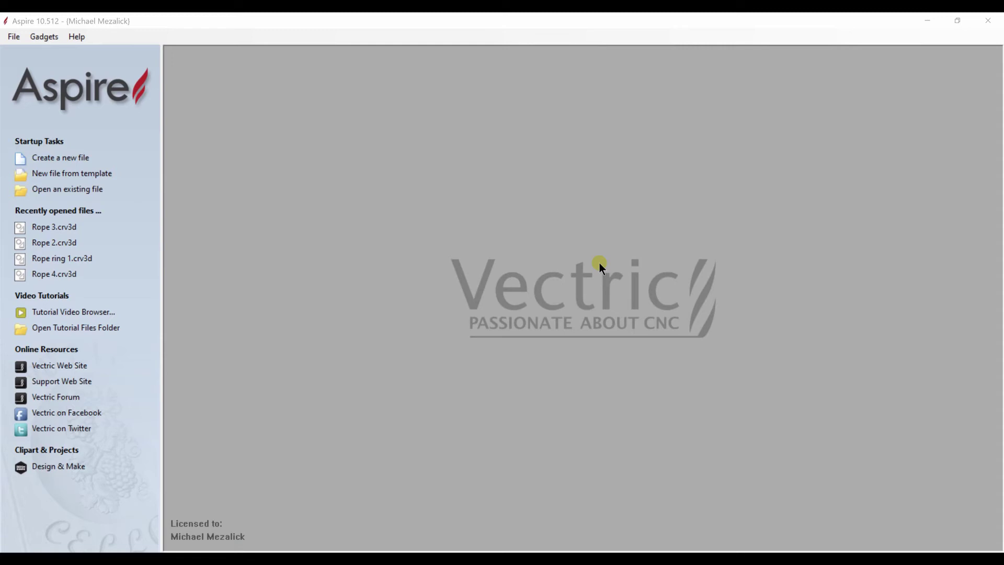
- Create a rotary job 56.549 inches long and 3 inches in diameter, along Y, with Flip design off
left_click(76, 159)
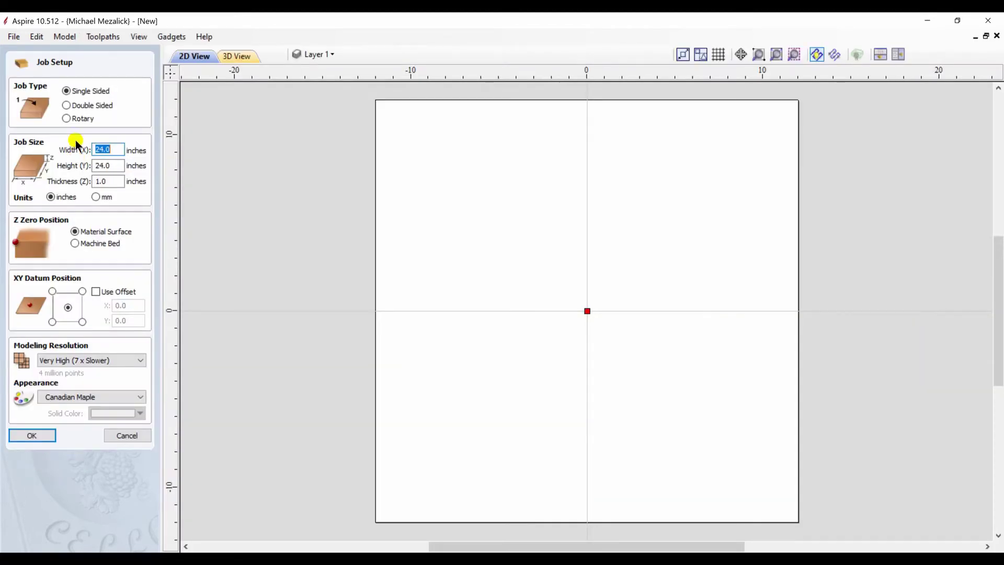
left_click(65, 119)
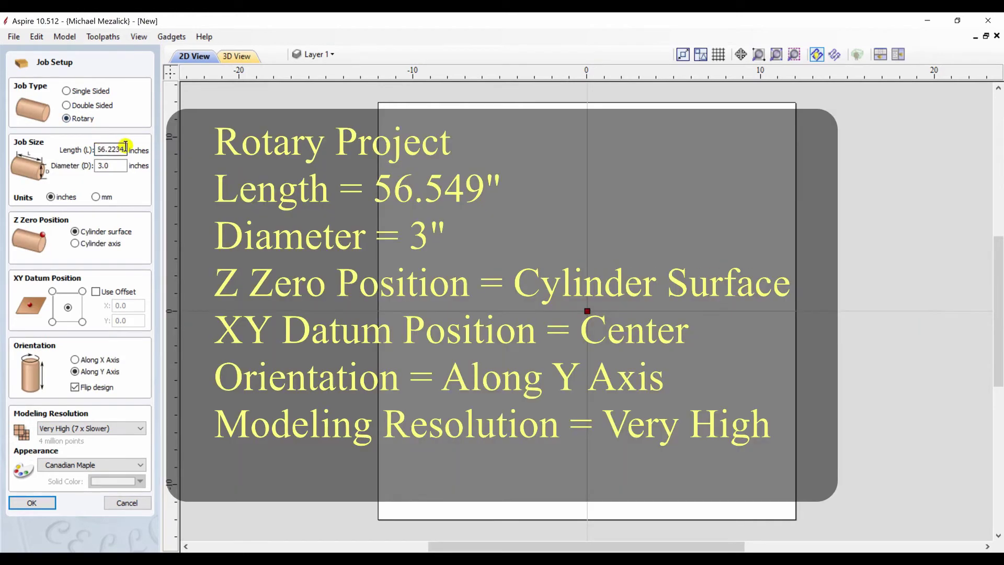
left_click_drag(127, 148, 88, 148)
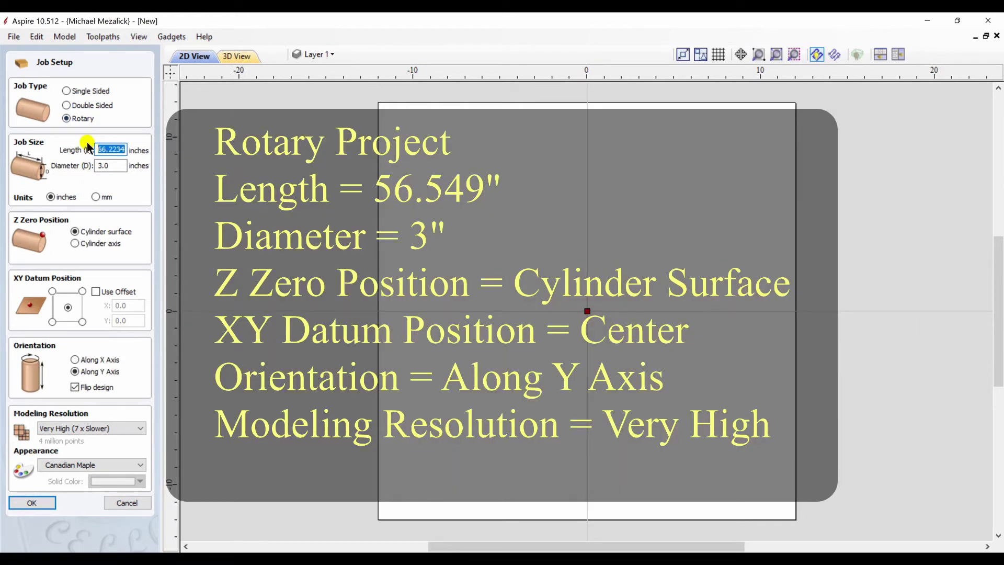
type("56.549")
left_click(100, 166)
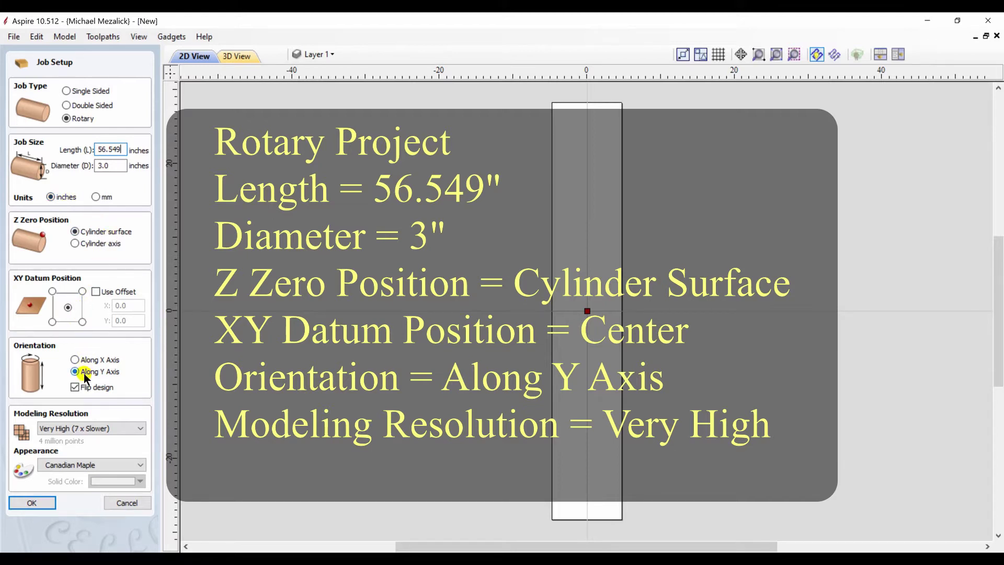
left_click(74, 388)
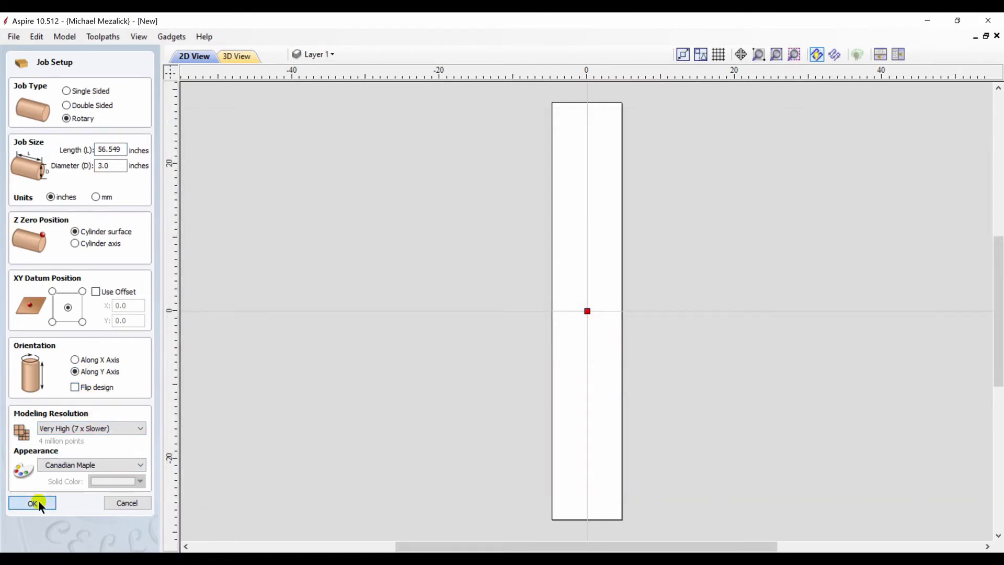
left_click(38, 501)
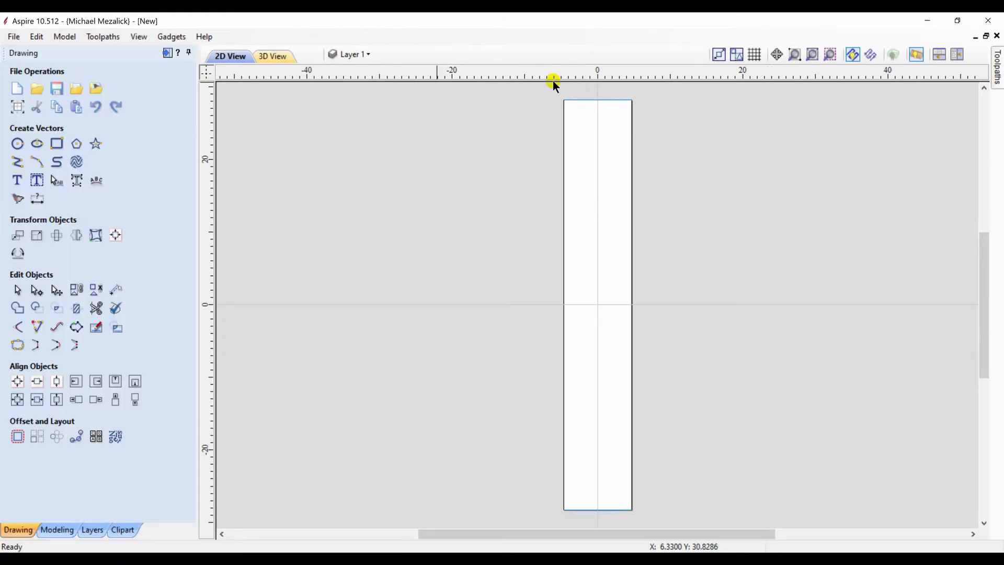
- Draw a 1-inch circle centred at X -0.375, Y 0.375
left_click(797, 58)
left_click(602, 304)
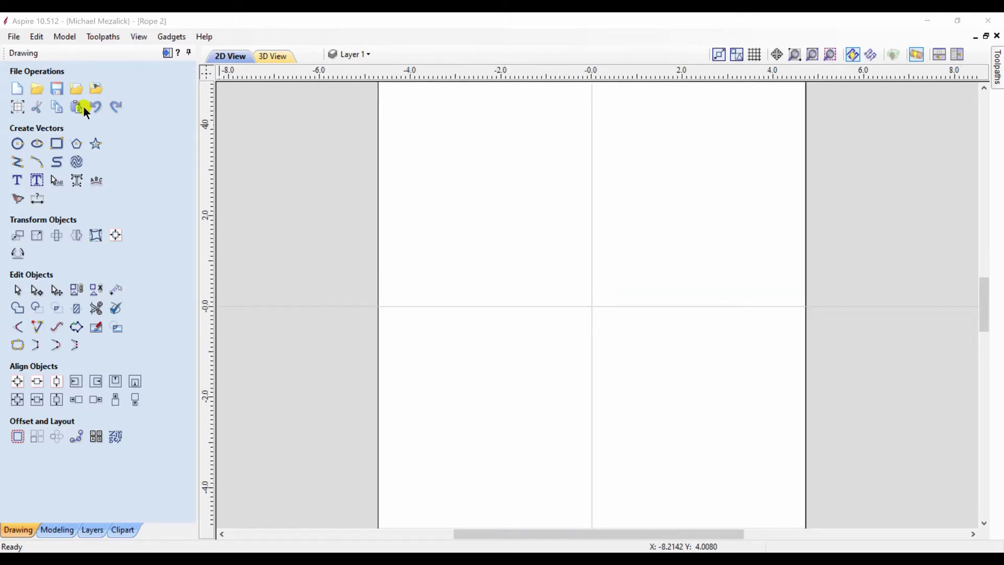
left_click(17, 143)
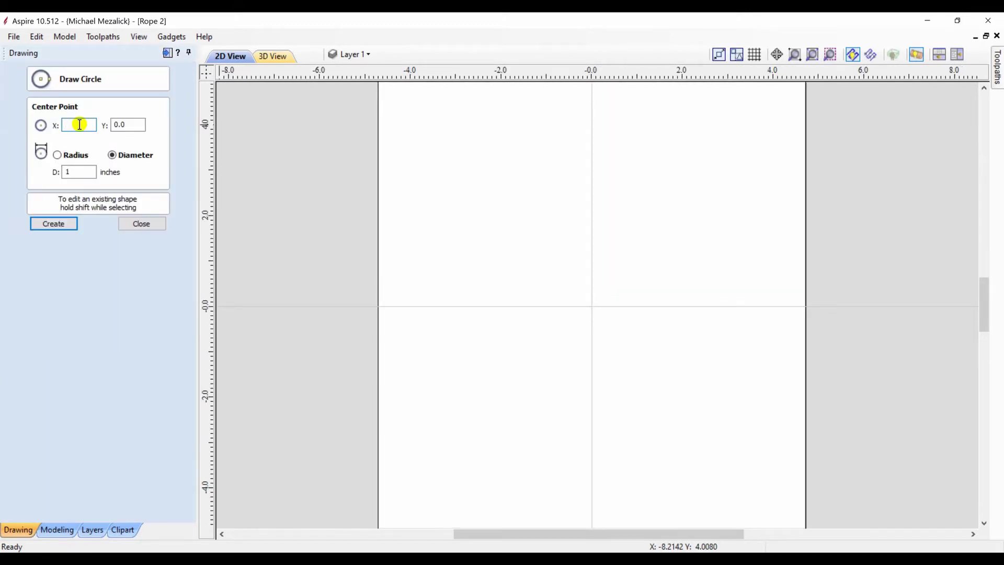
left_click(80, 124)
type("-.375")
key("Tab")
type(".375")
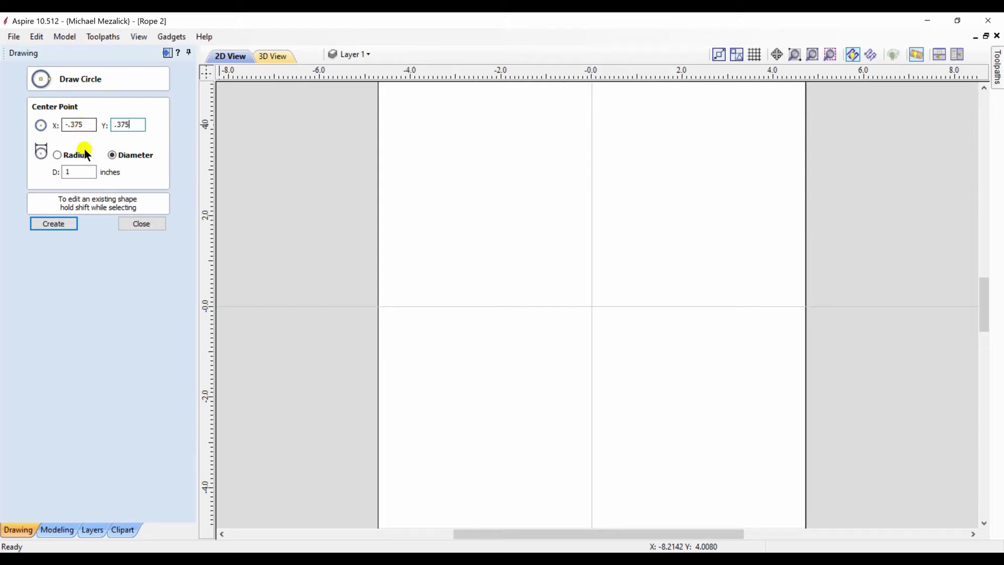
left_click(78, 168)
left_click(56, 224)
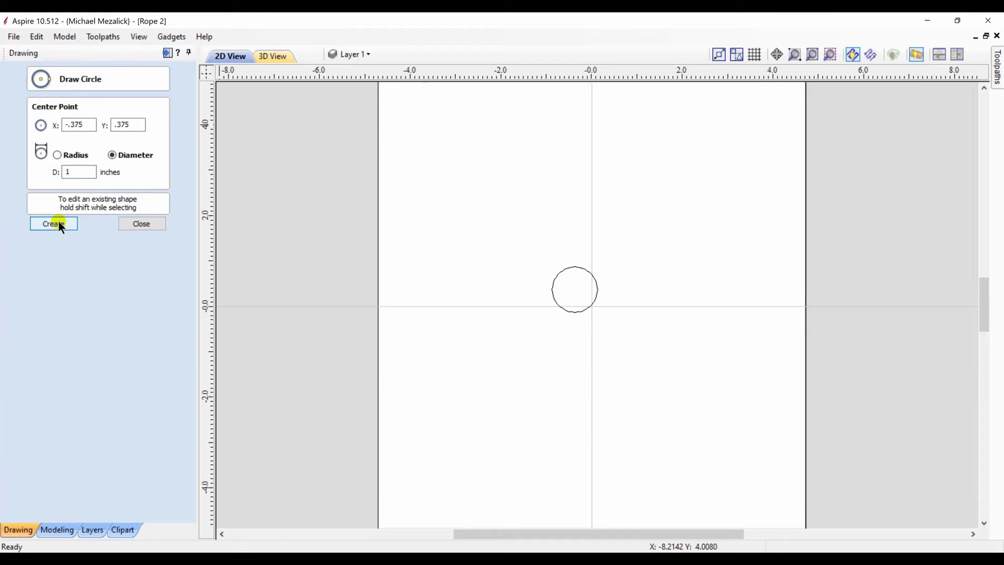
left_click(139, 225)
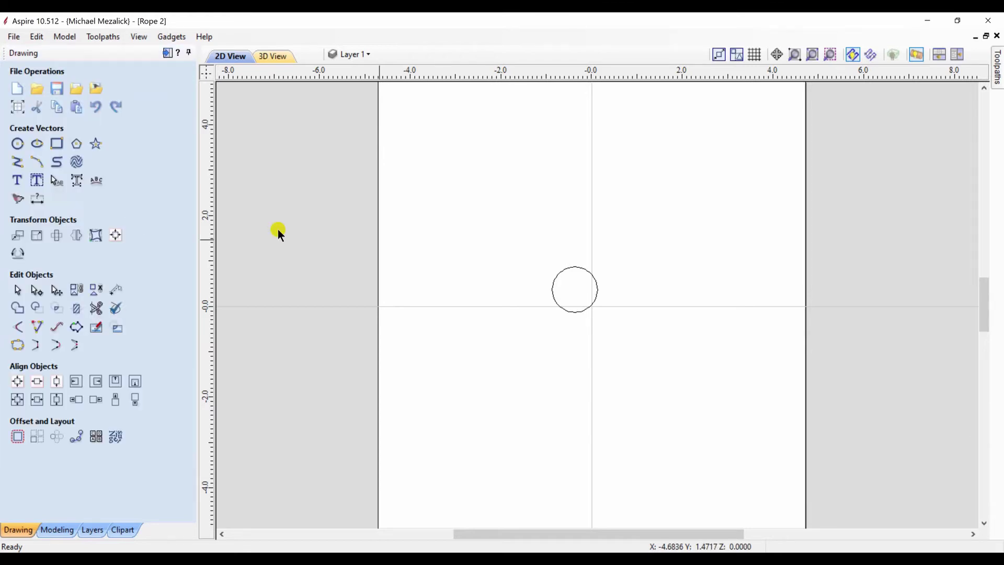
- Mirror the circle horizontally, then mirror both circles vertically into four overlapping circles
left_click(554, 289)
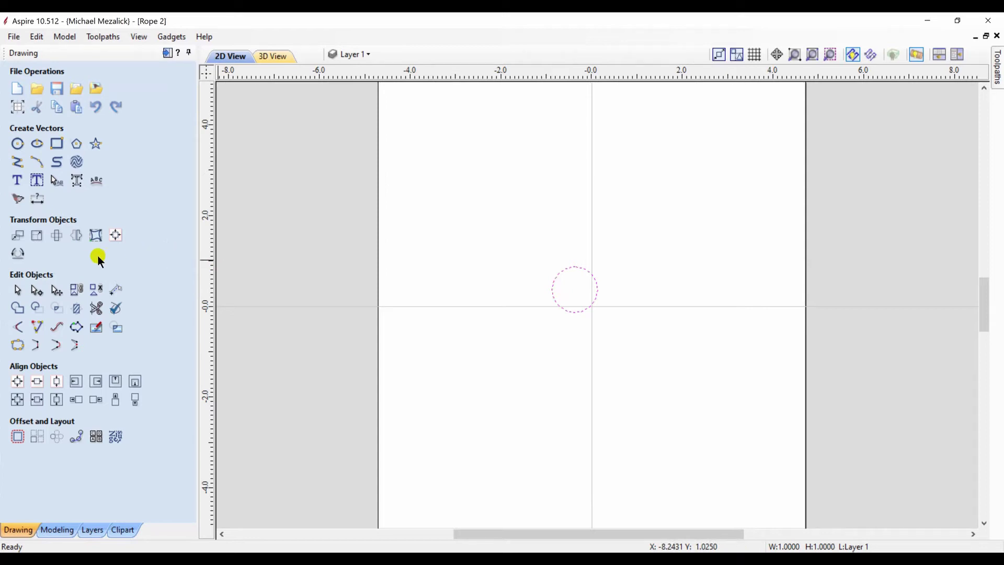
left_click(77, 236)
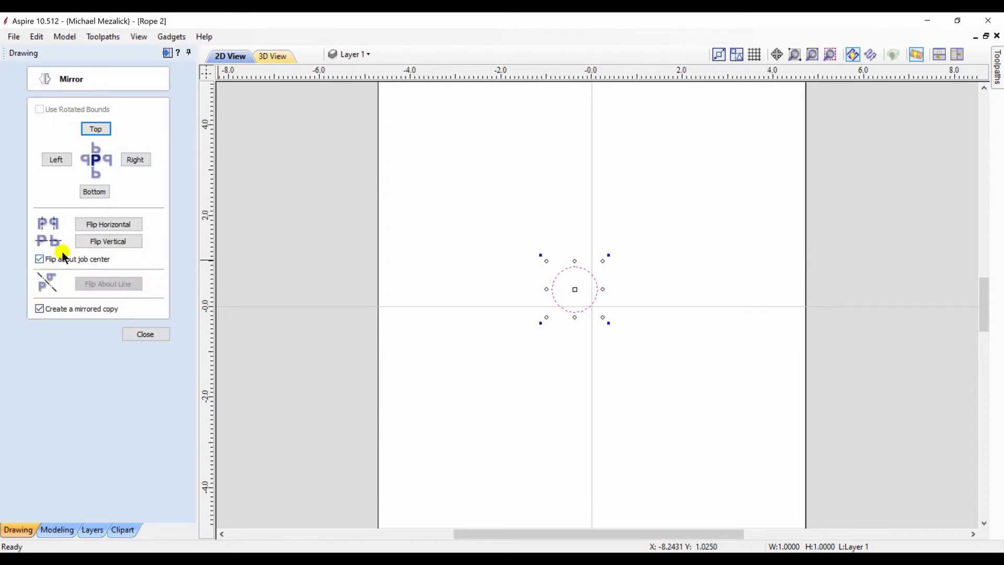
left_click(97, 226)
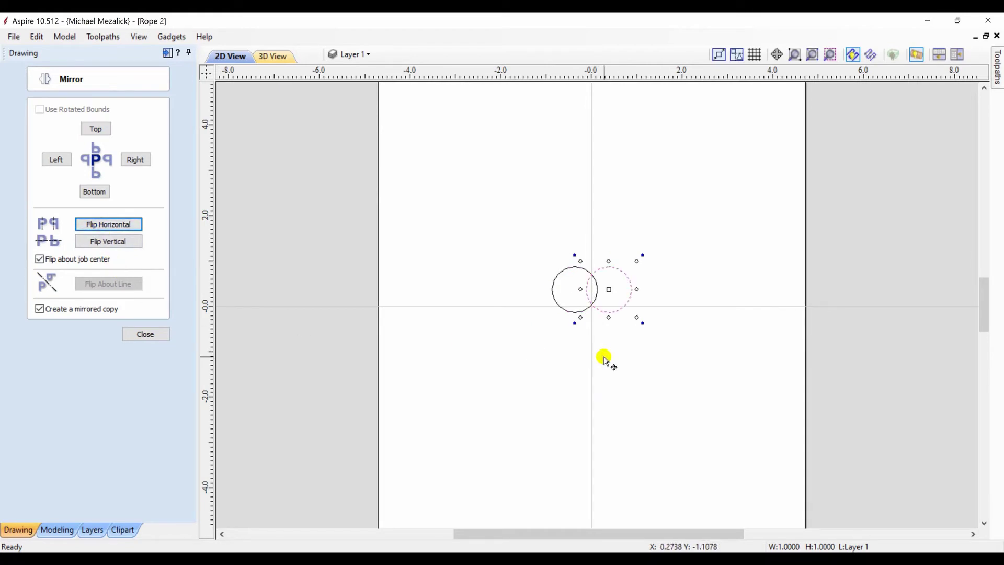
left_click_drag(634, 347, 549, 286)
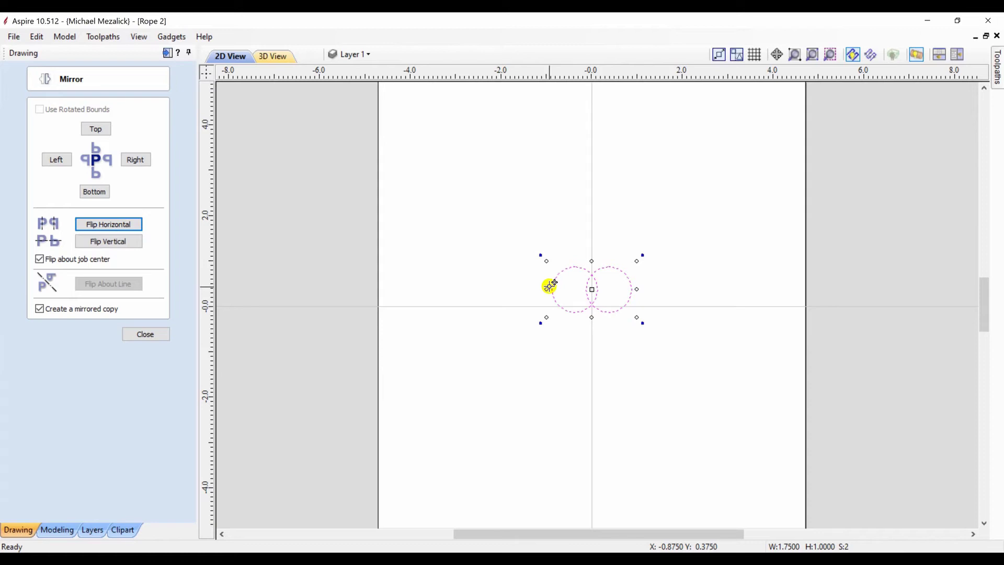
left_click(114, 245)
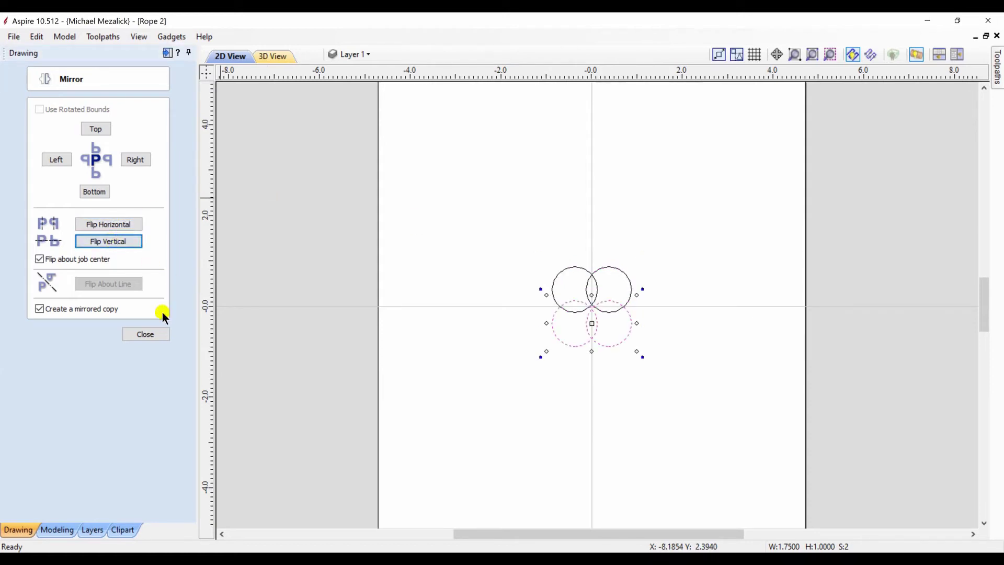
left_click(146, 335)
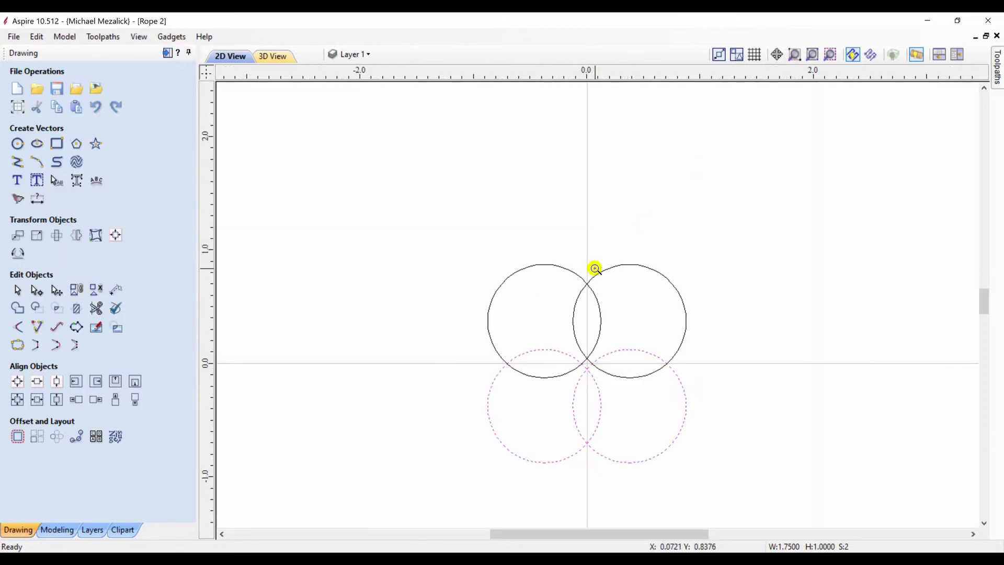
- Draw a small circle above the cluster on the centre line and nudge it onto the crossing
key("Escape")
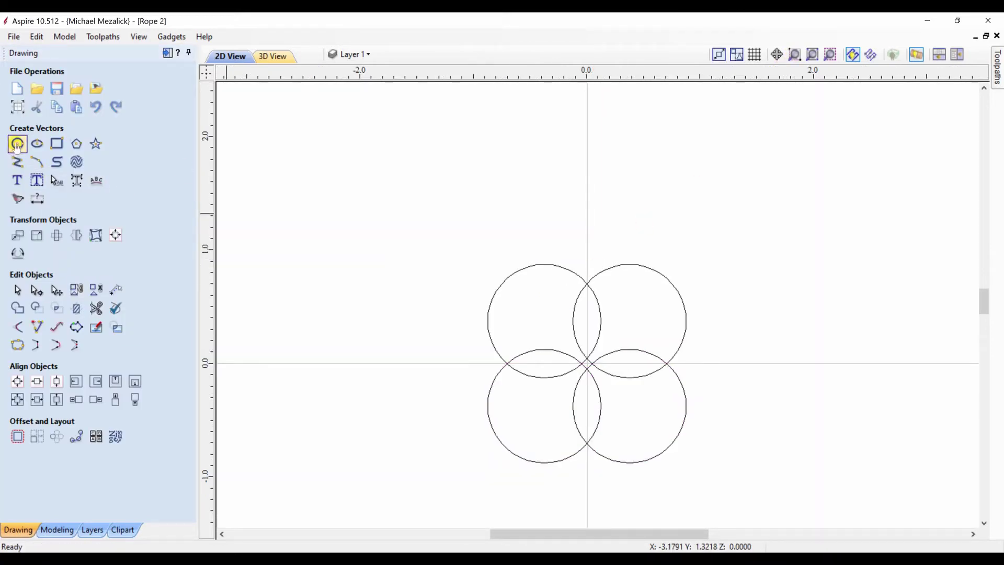
left_click(17, 144)
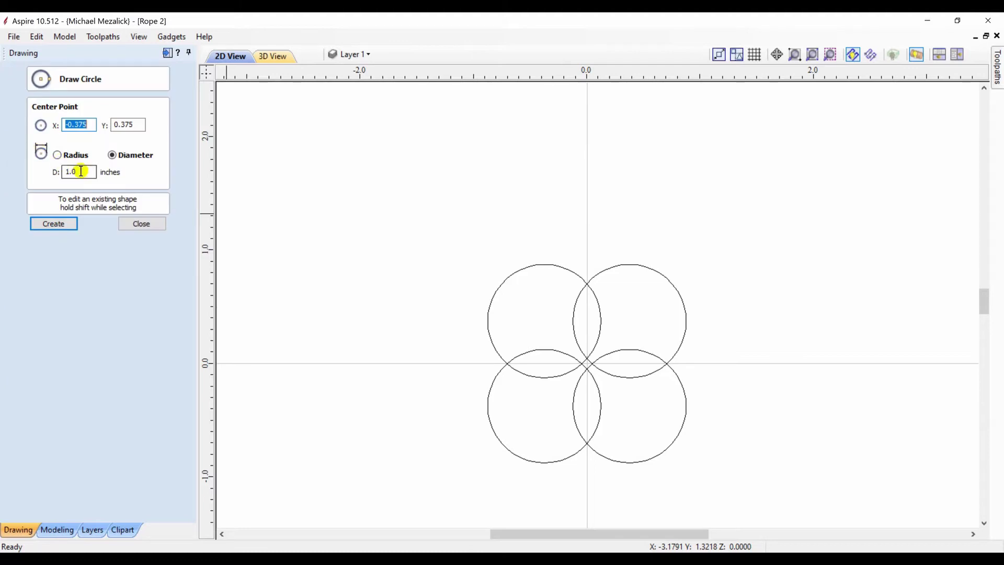
double_click(81, 171)
type(".25")
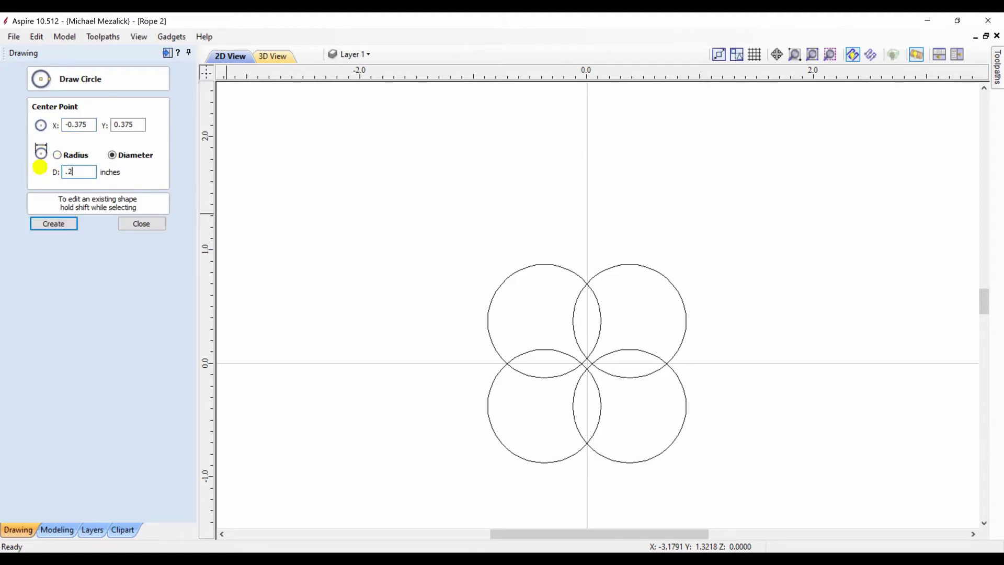
left_click(588, 248)
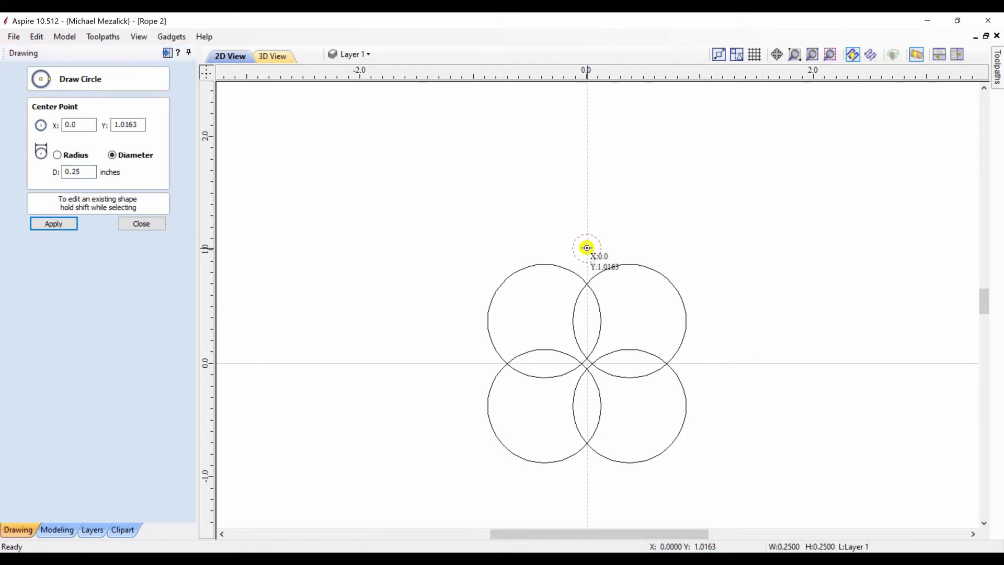
left_click(142, 224)
left_click(594, 256)
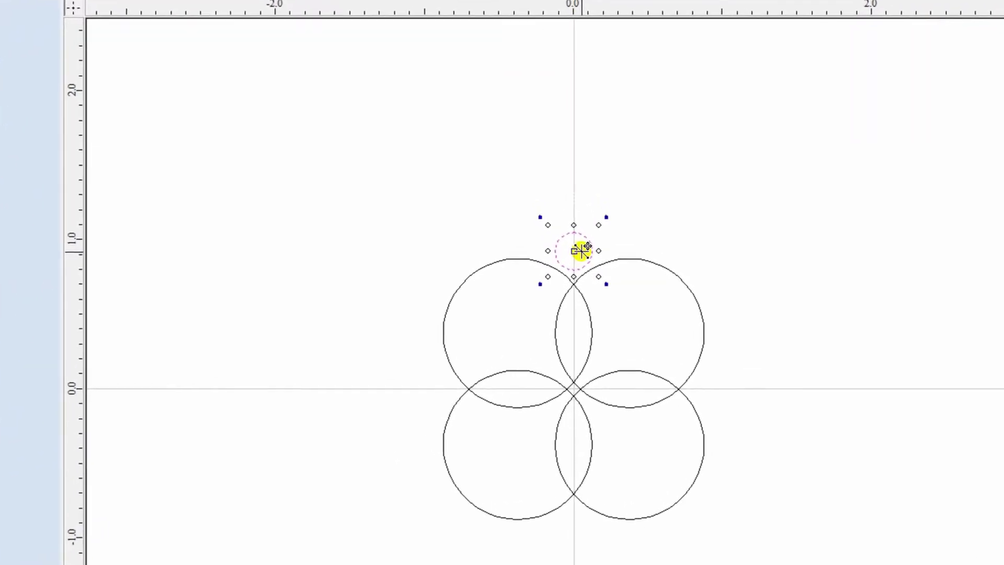
key("Down")
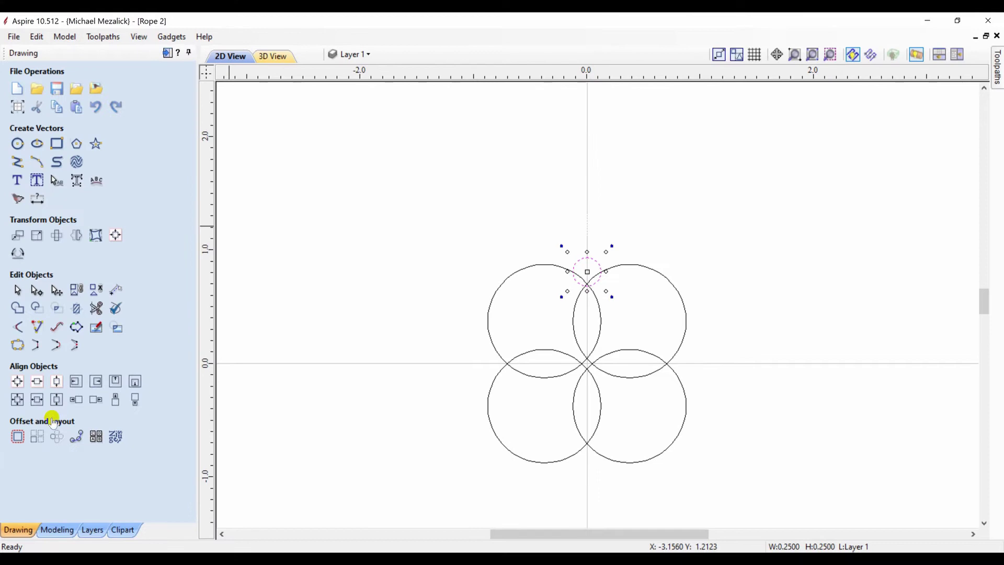
- Circular-copy the small circle into 4 items over 360° around centre 0,0
left_click(56, 438)
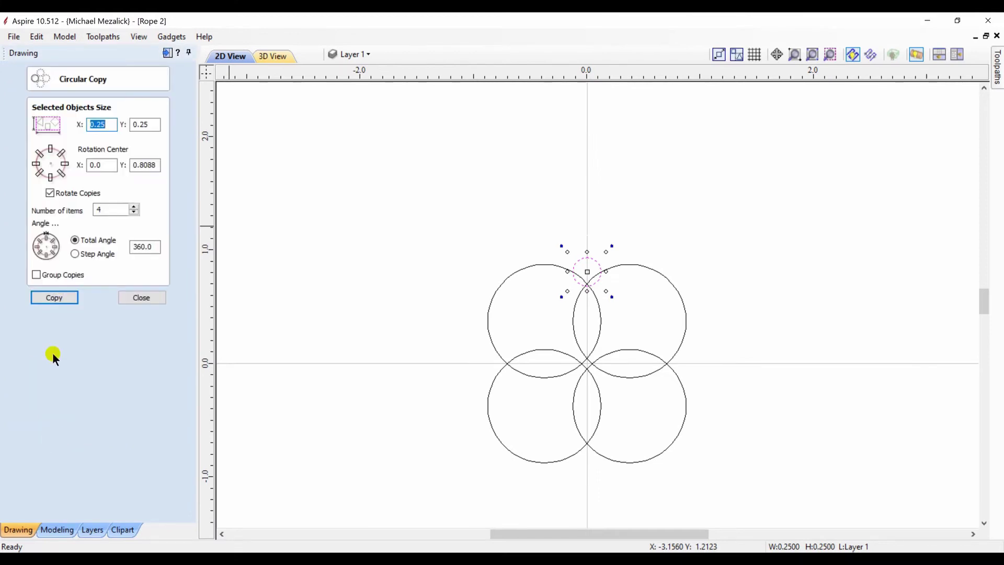
left_click(50, 163)
left_click(53, 298)
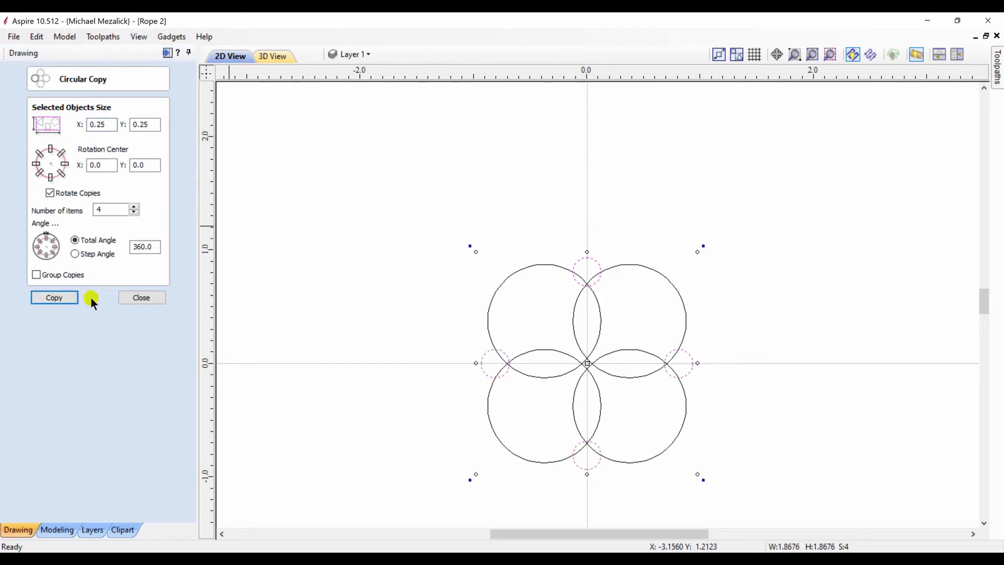
left_click(137, 298)
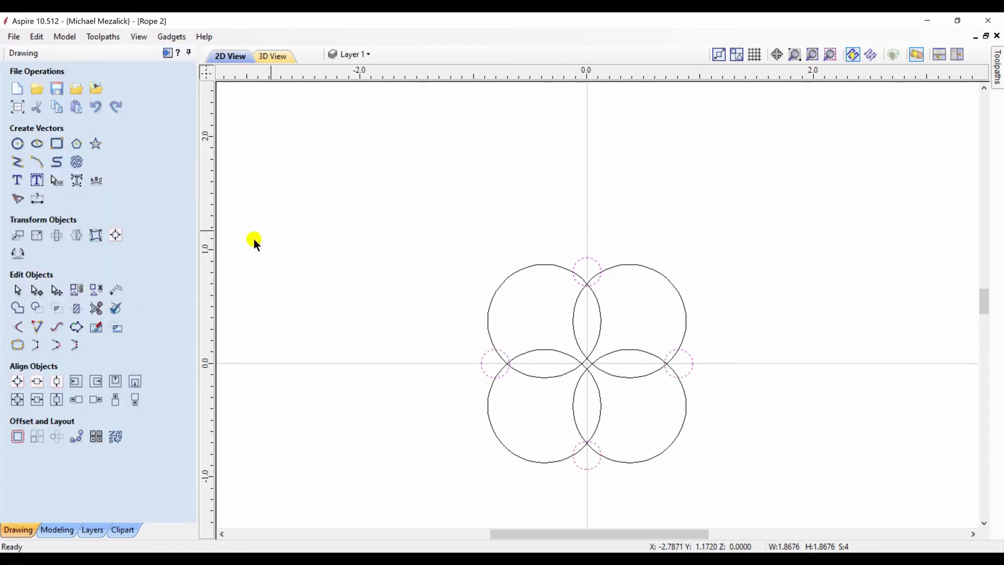
- Select all eight circles and weld them into one scalloped outline
left_click_drag(392, 207, 745, 502)
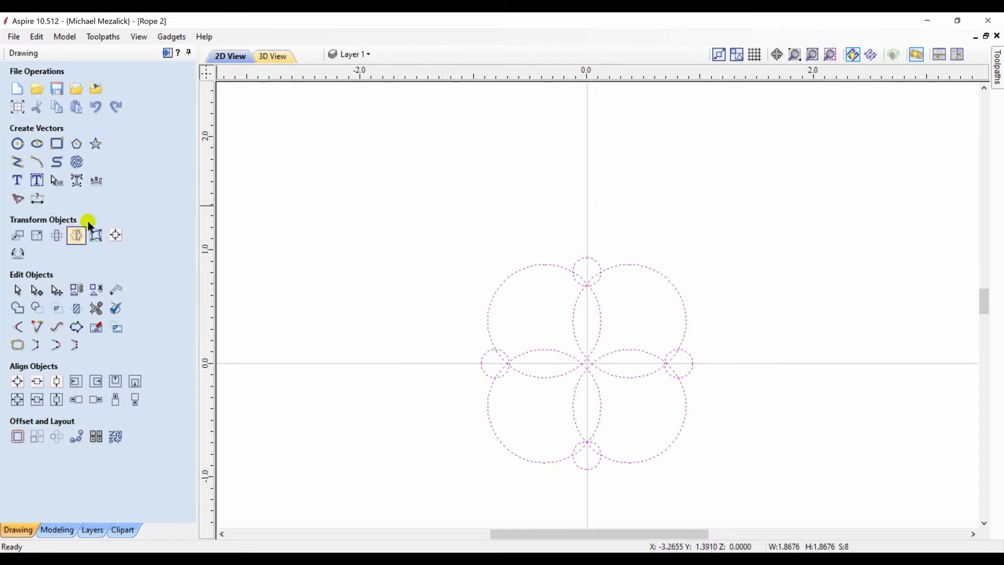
left_click(19, 308)
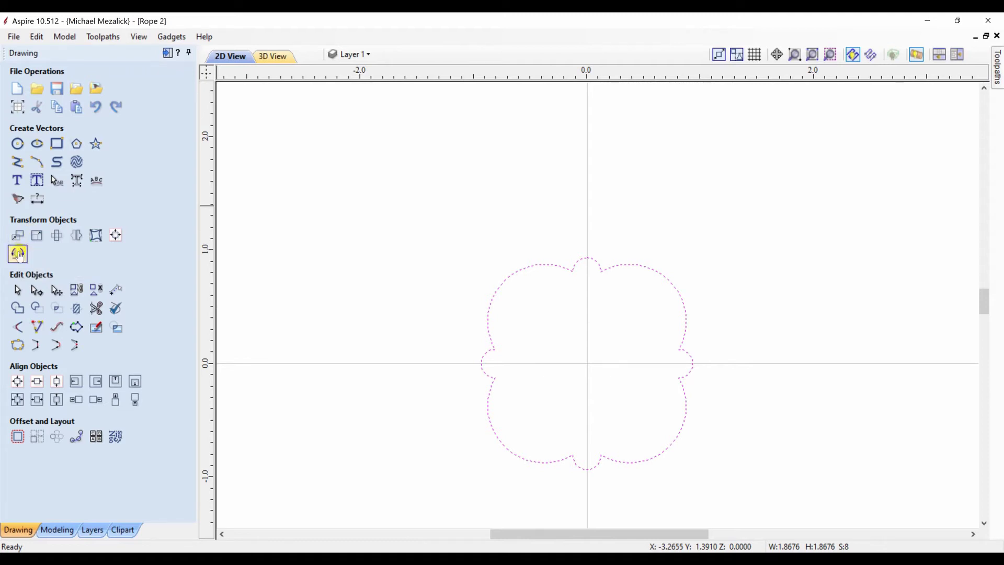
- Unwrap the lobed outline into a flat wavy profile with Vector Unwrapper
left_click(19, 255)
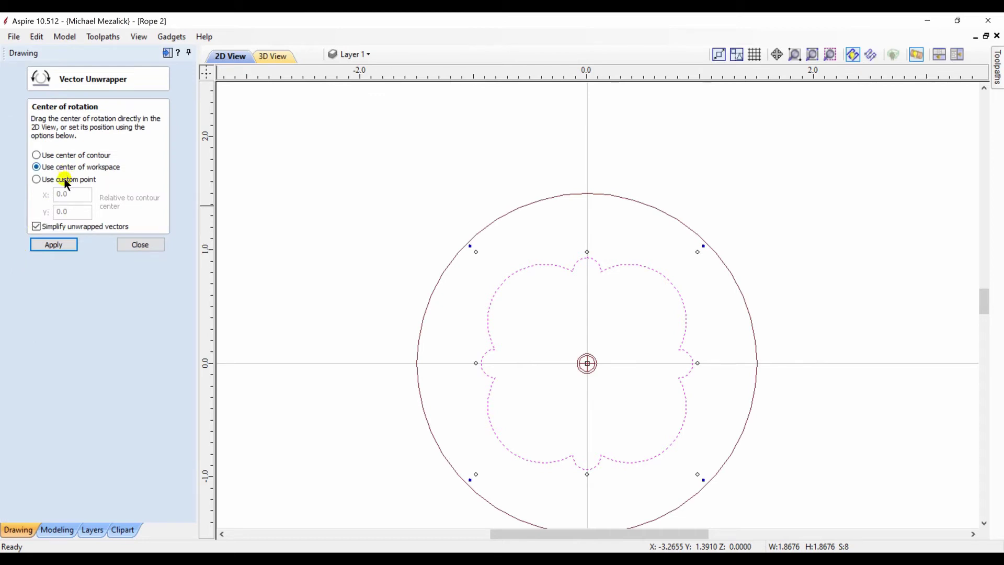
left_click(55, 245)
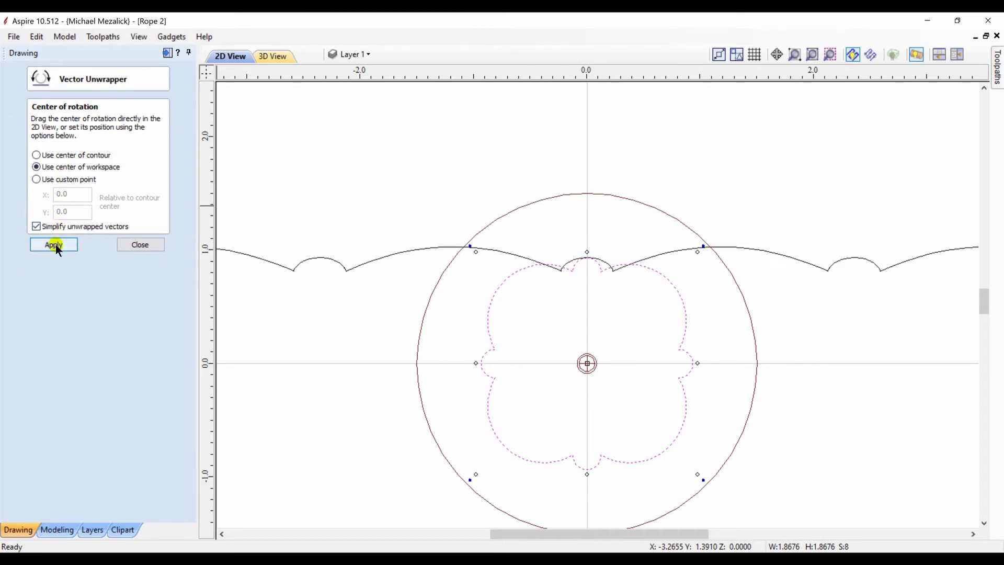
left_click(138, 245)
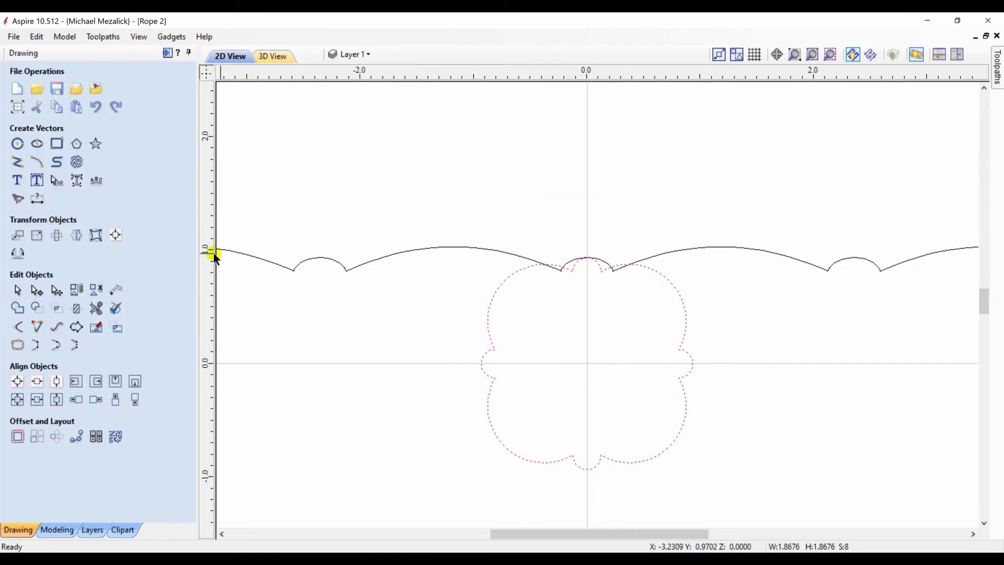
- Nudge the wavy profile upward and zoom to show the whole Rope 3 sheet
left_click(242, 255)
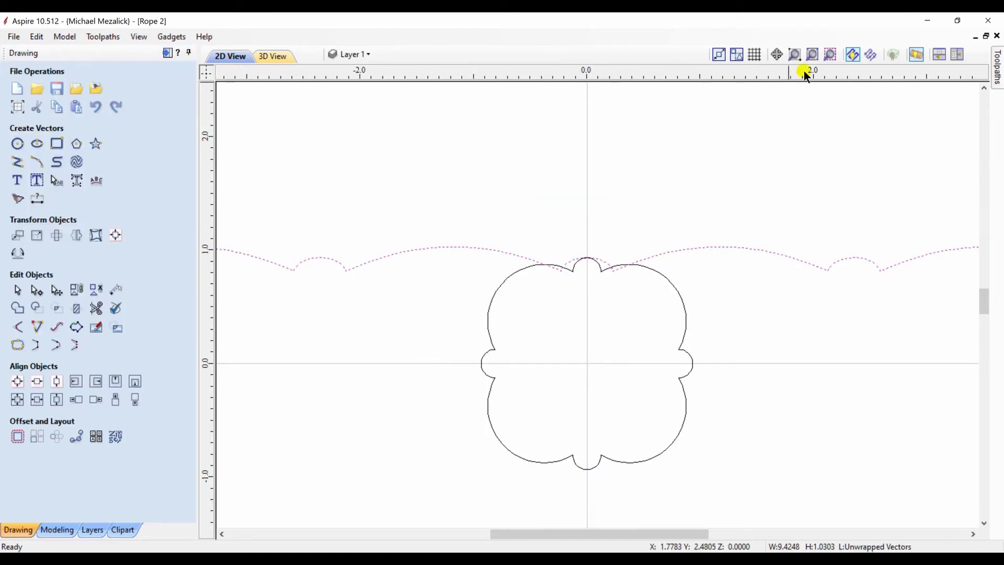
left_click(830, 55)
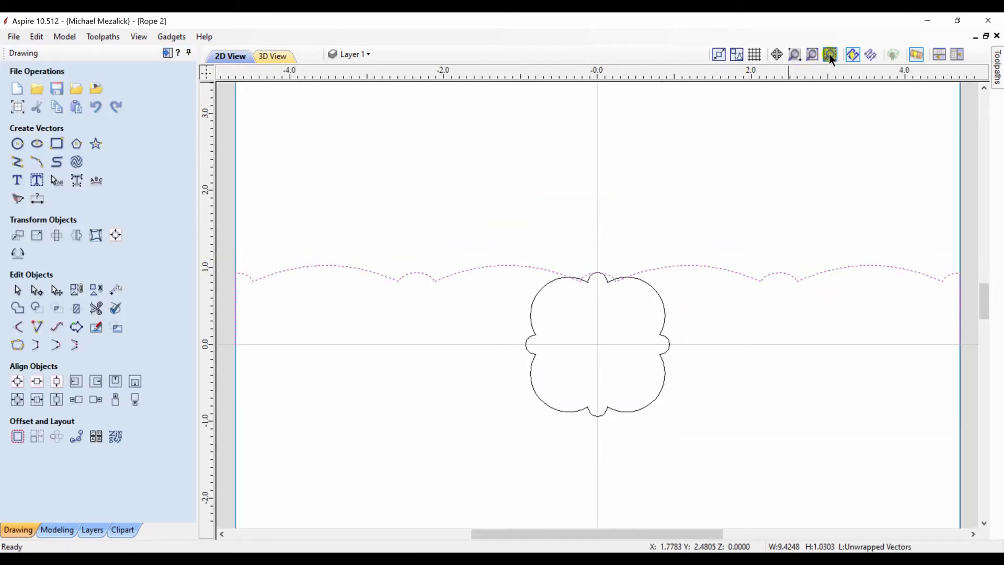
left_click(681, 260)
left_click(681, 264)
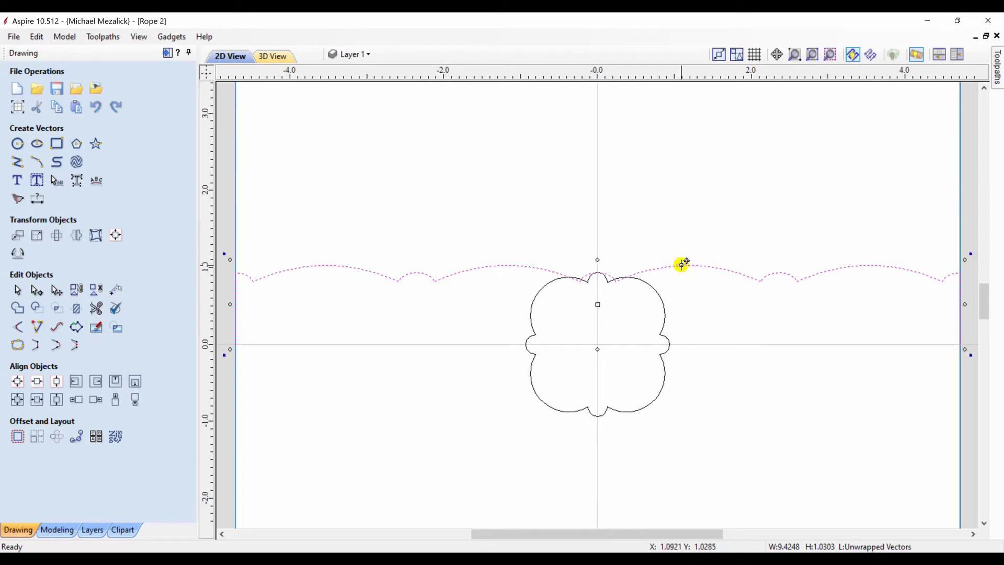
key("Up")
key("Up")
key("Up")
key("Up")
key("Up")
key("Up")
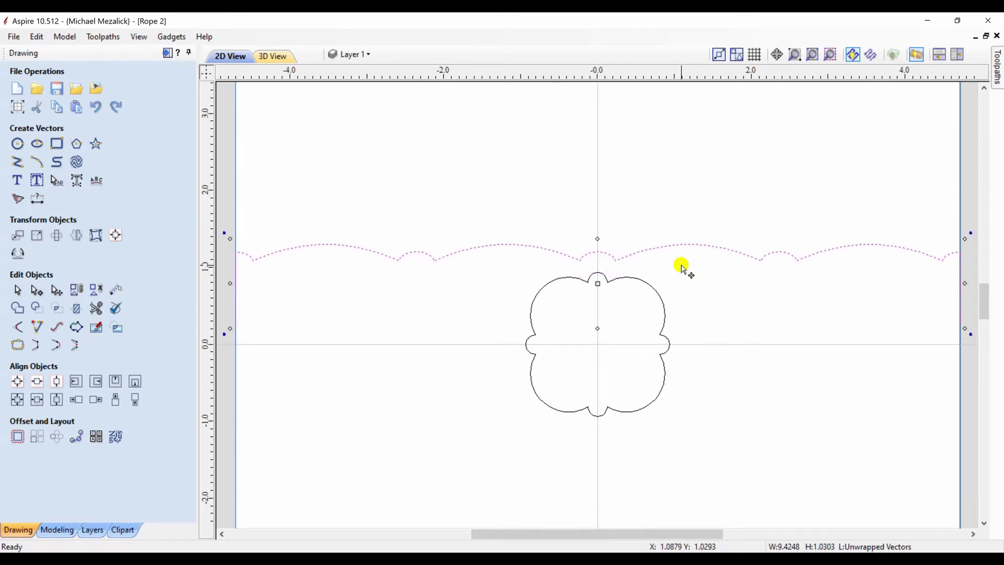
left_click(486, 372)
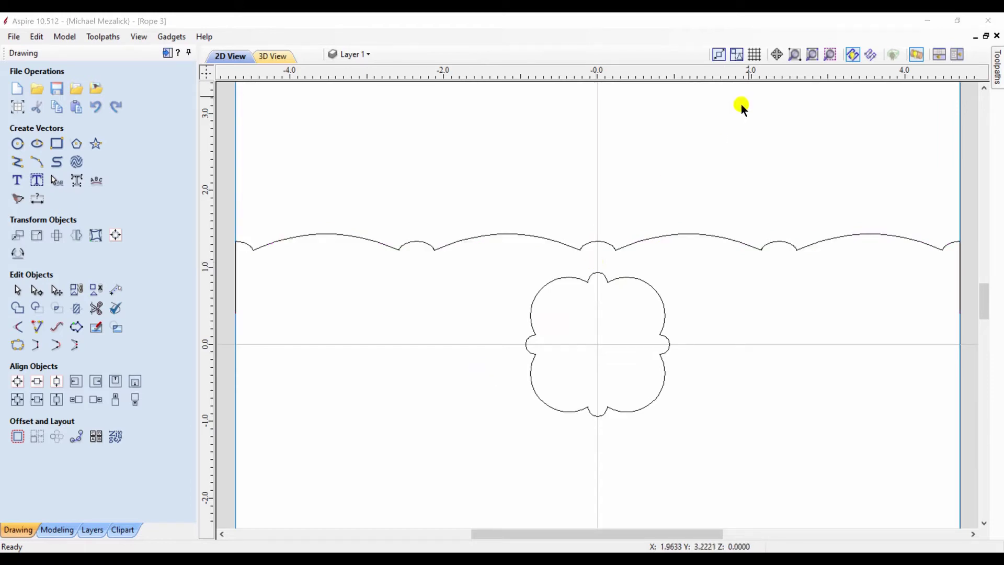
left_click(812, 55)
left_click(812, 55)
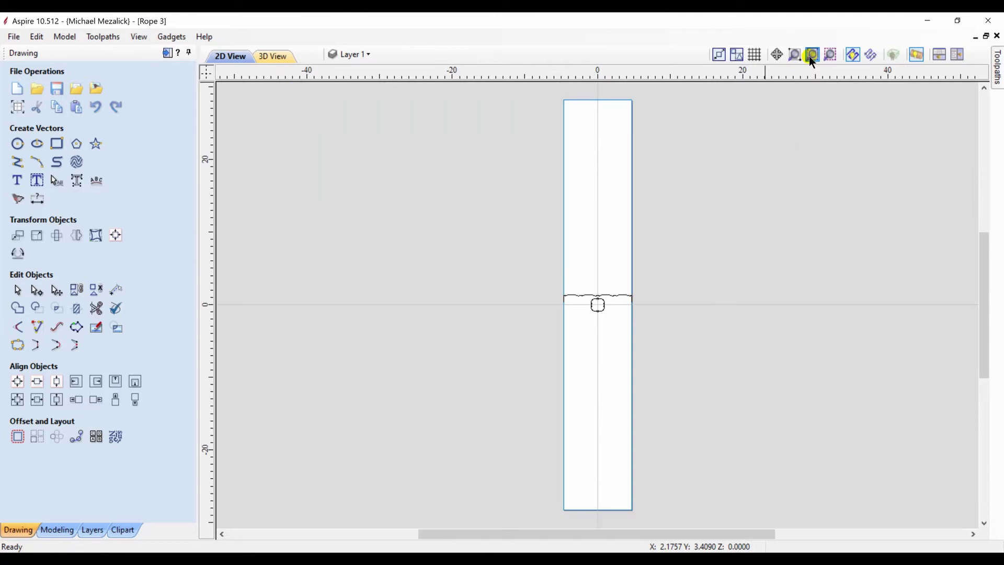
- Draw a vertical polyline from the top to the bottom of the sheet
left_click(18, 163)
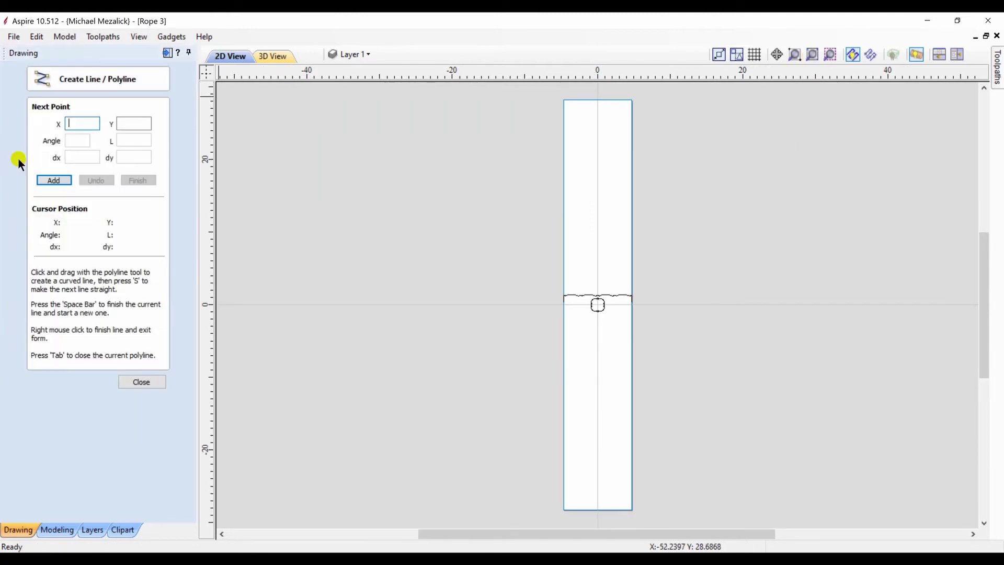
left_click(598, 100)
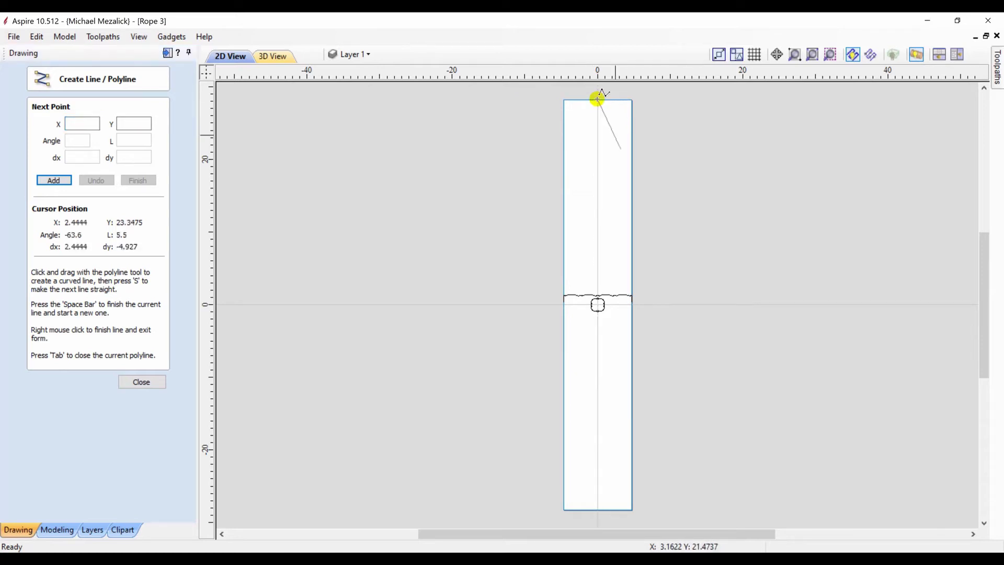
left_click(598, 511)
right_click(597, 511)
- Extrude and Weave the wavy profile along the centre line as rail, merged
left_click(50, 529)
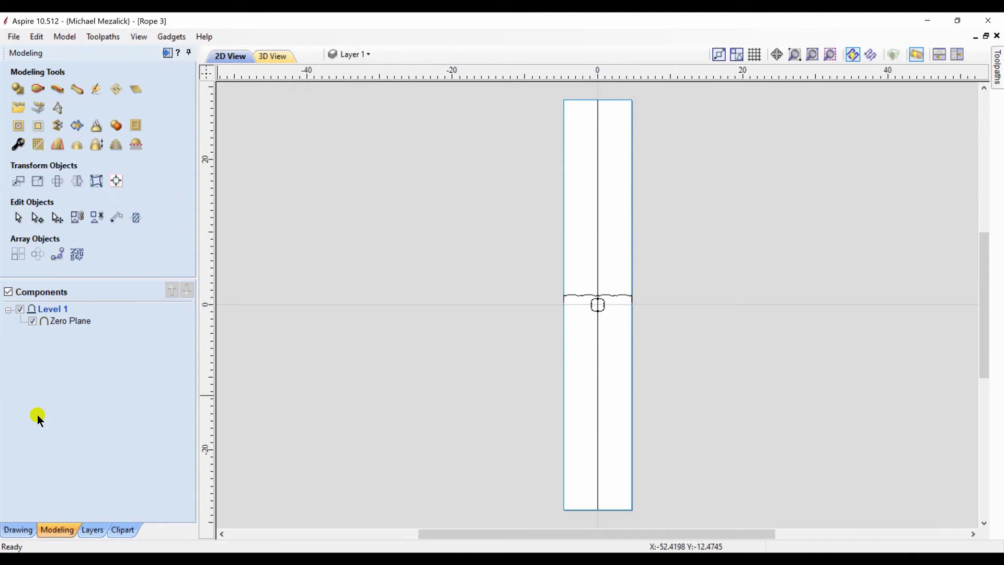
left_click(56, 89)
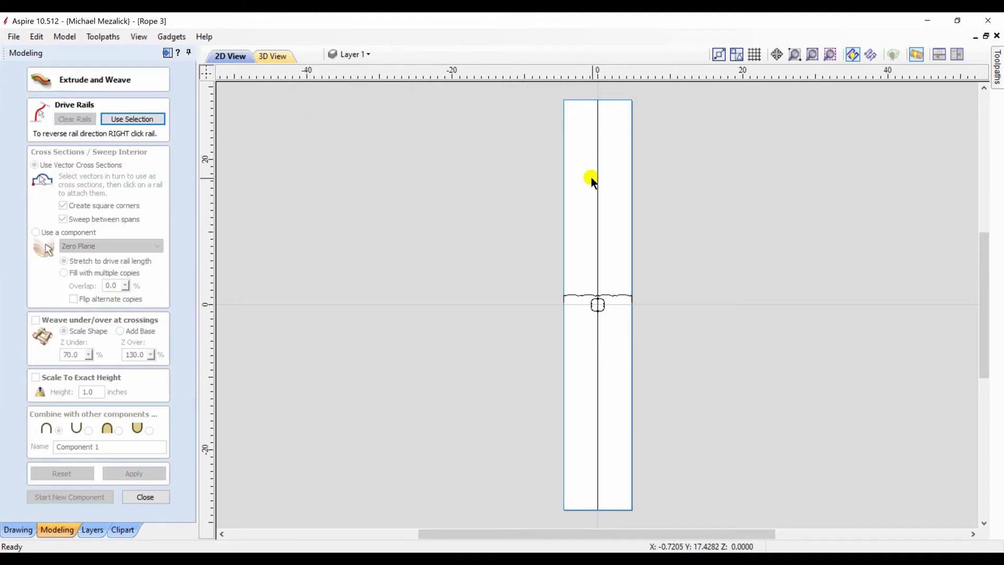
left_click(597, 181)
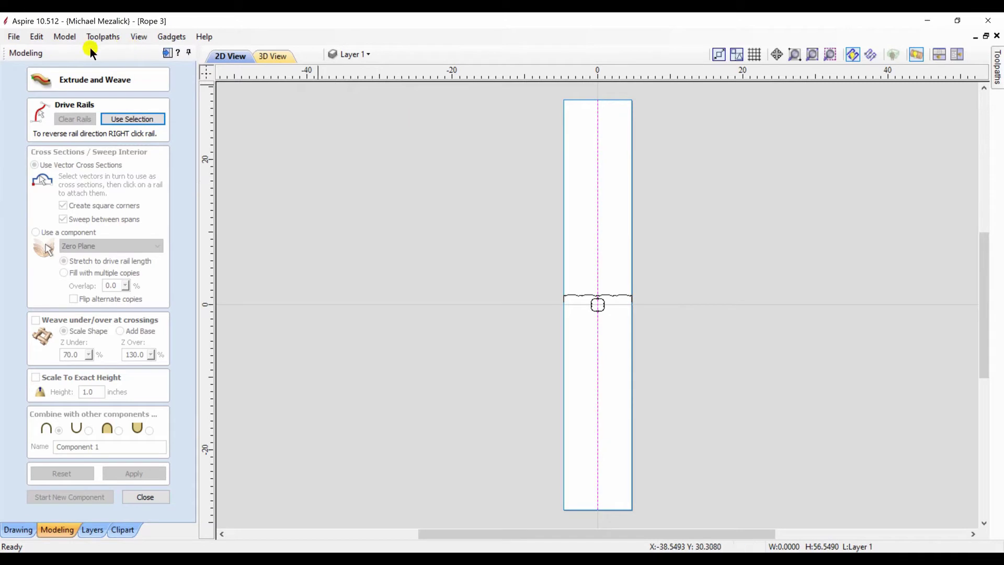
left_click(123, 117)
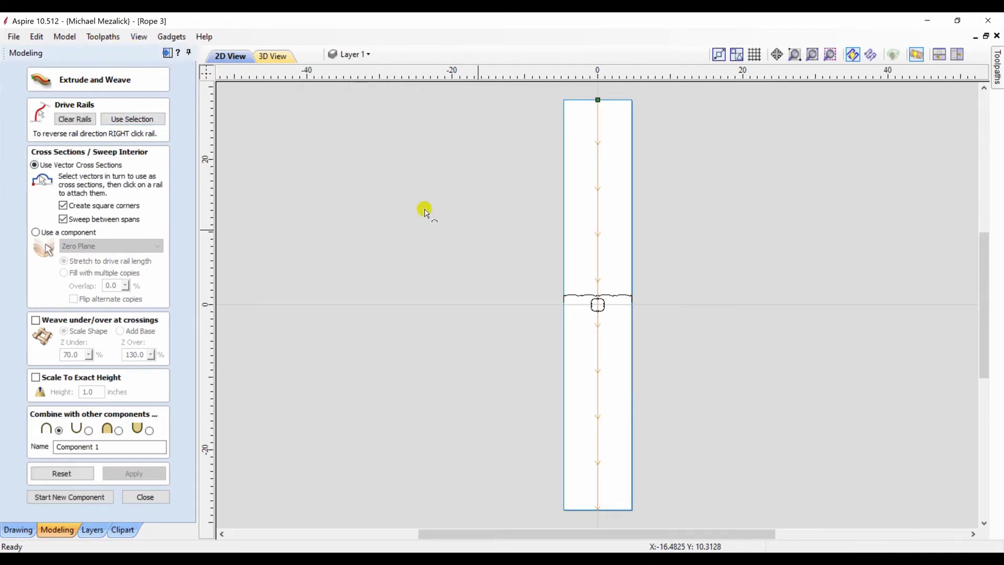
left_click(575, 299)
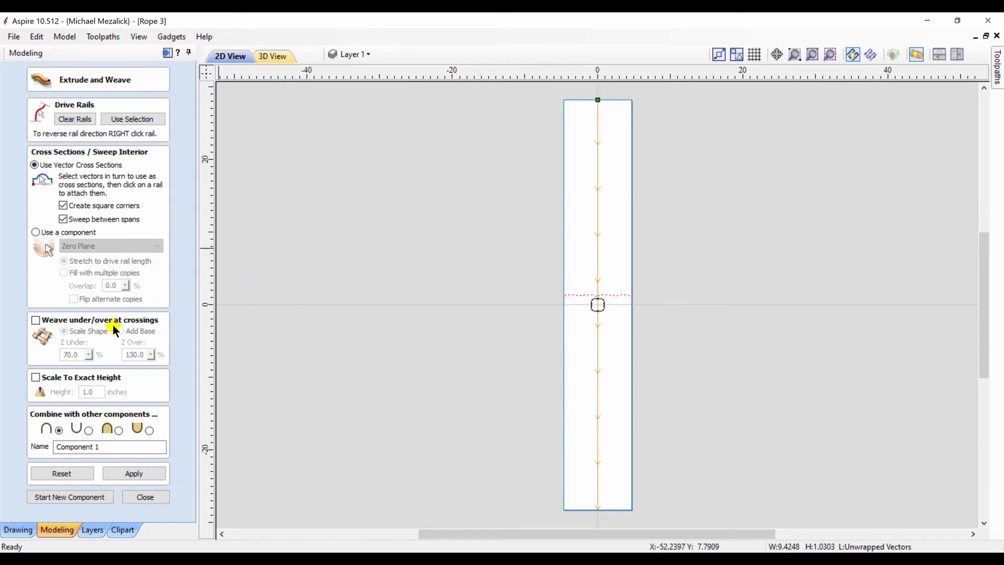
left_click(119, 430)
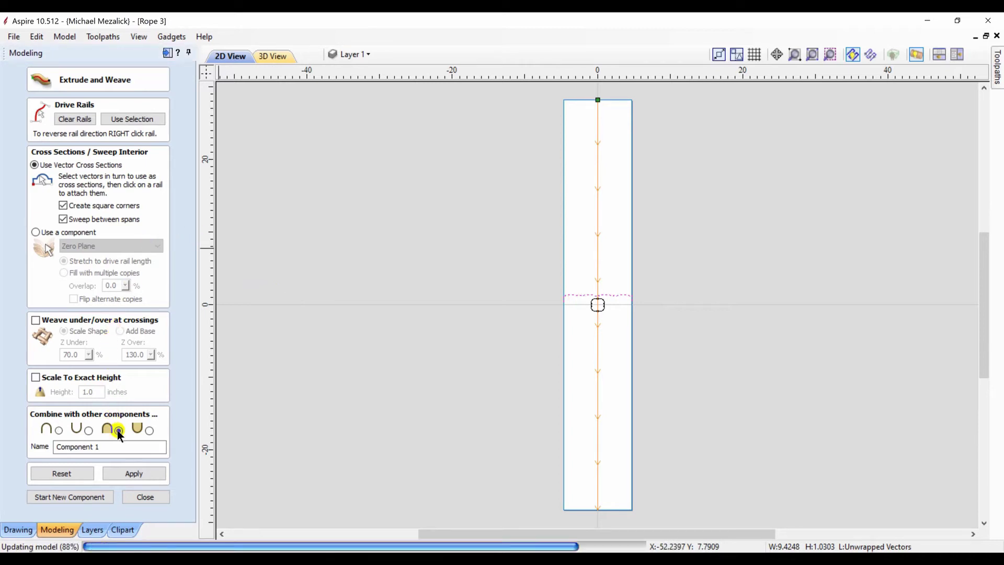
left_click(128, 474)
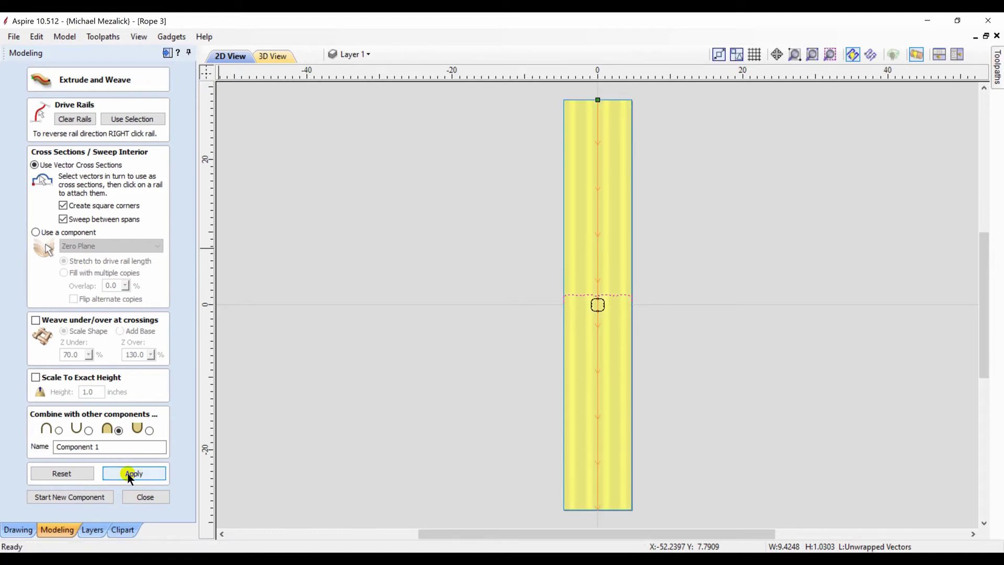
- Fit and orbit the 3D view, turn off automatic wrapping, and zoom in on the flat rope
left_click(140, 497)
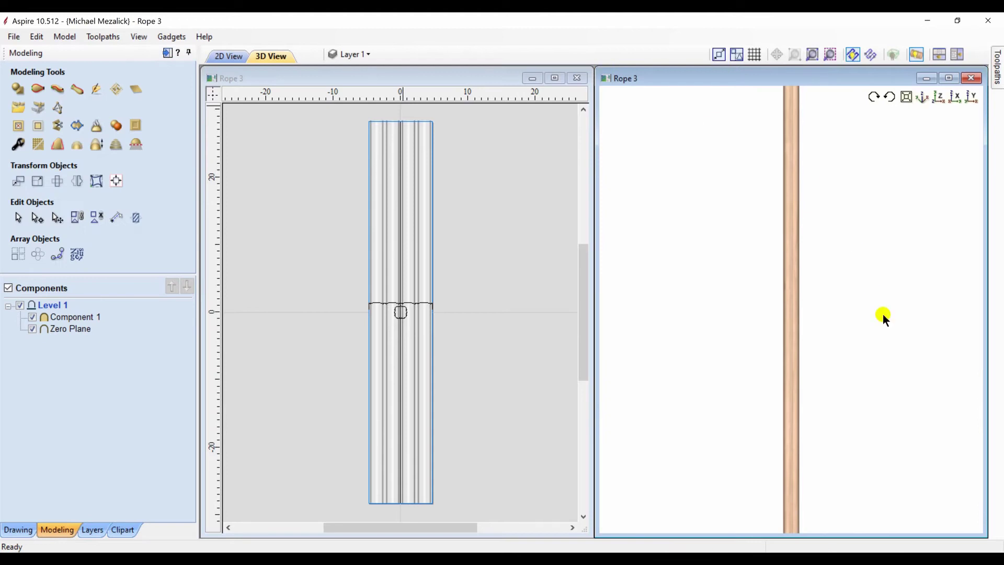
left_click(938, 97)
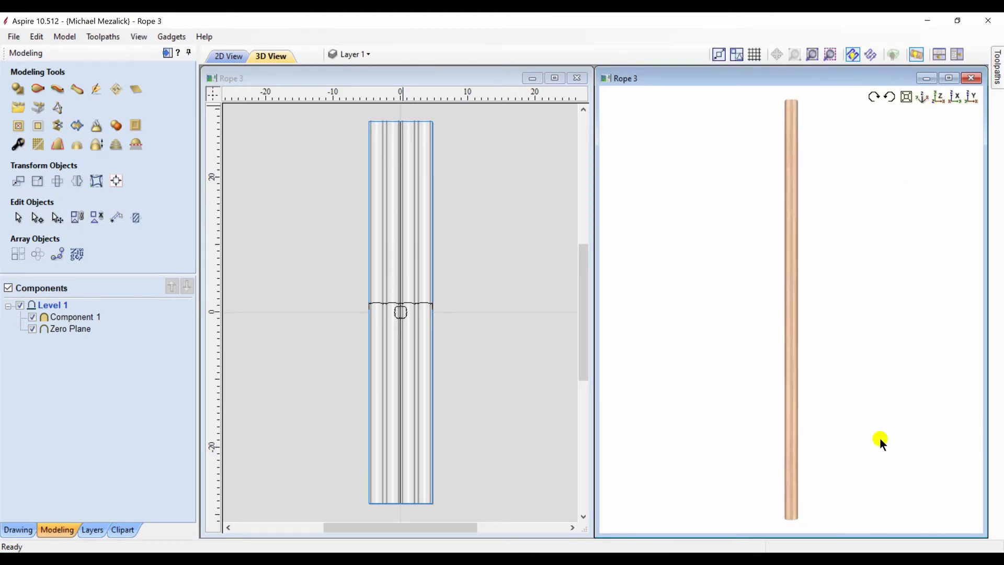
left_click_drag(881, 442, 766, 323)
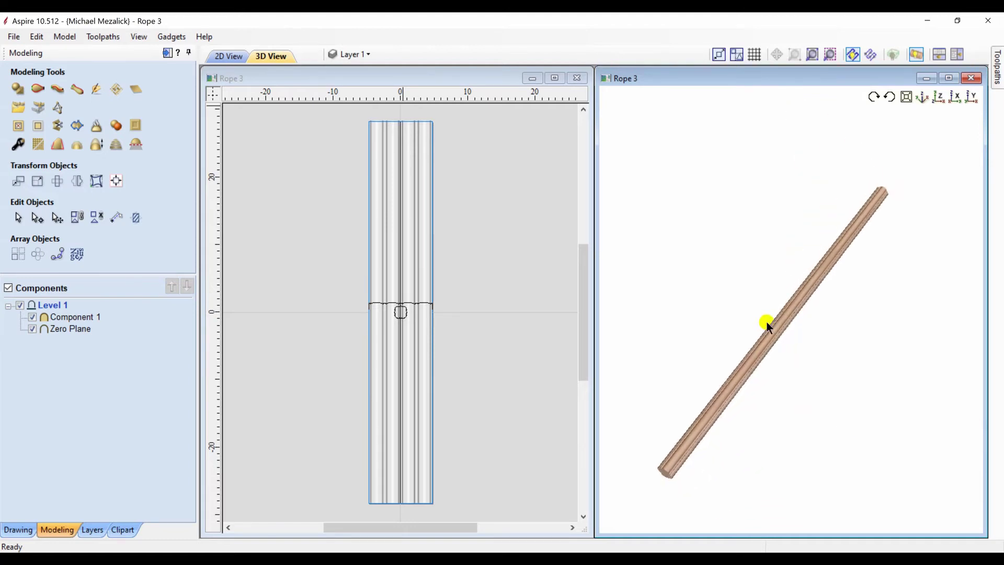
left_click(915, 56)
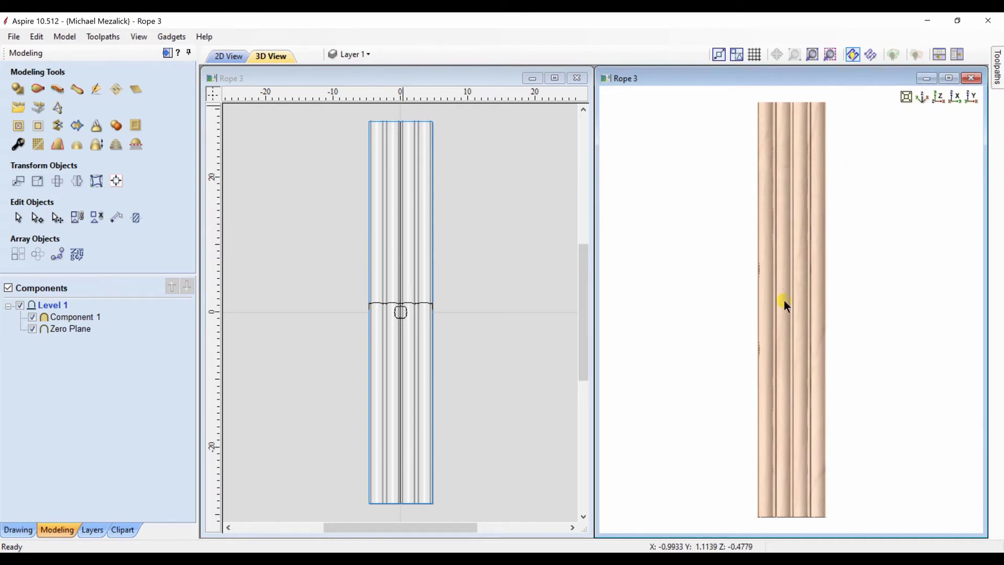
scroll(784, 300, "up", 3)
left_click_drag(822, 248, 734, 283)
scroll(737, 281, "up", 1)
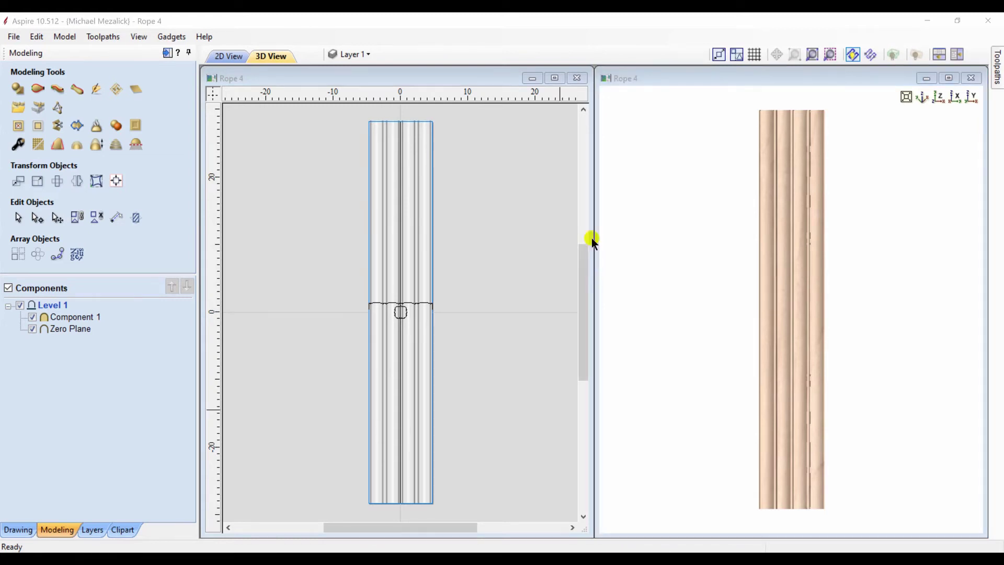
- Maximize the 2D view and mirror a copy of the top rail line to the rope's right
left_click(555, 79)
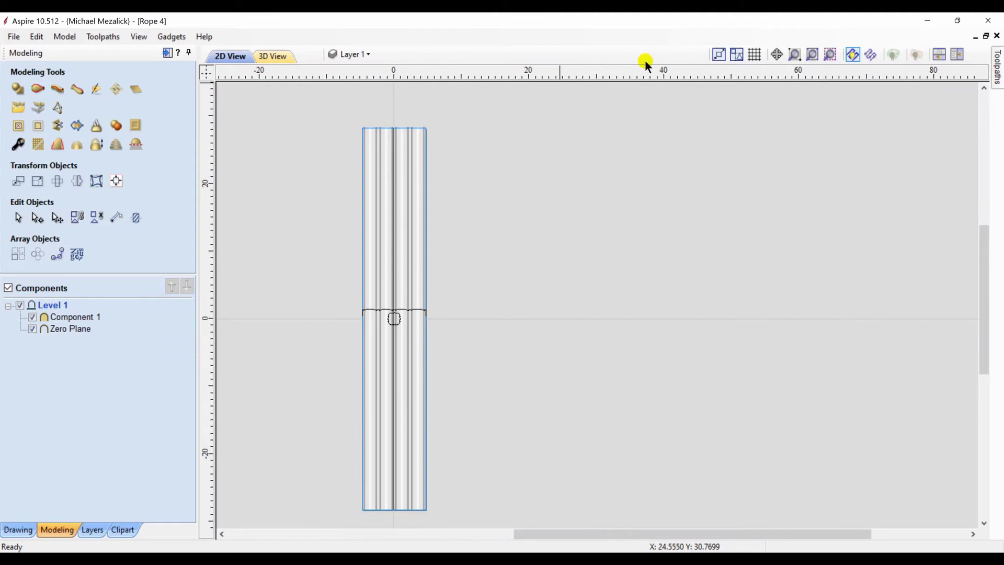
left_click(812, 54)
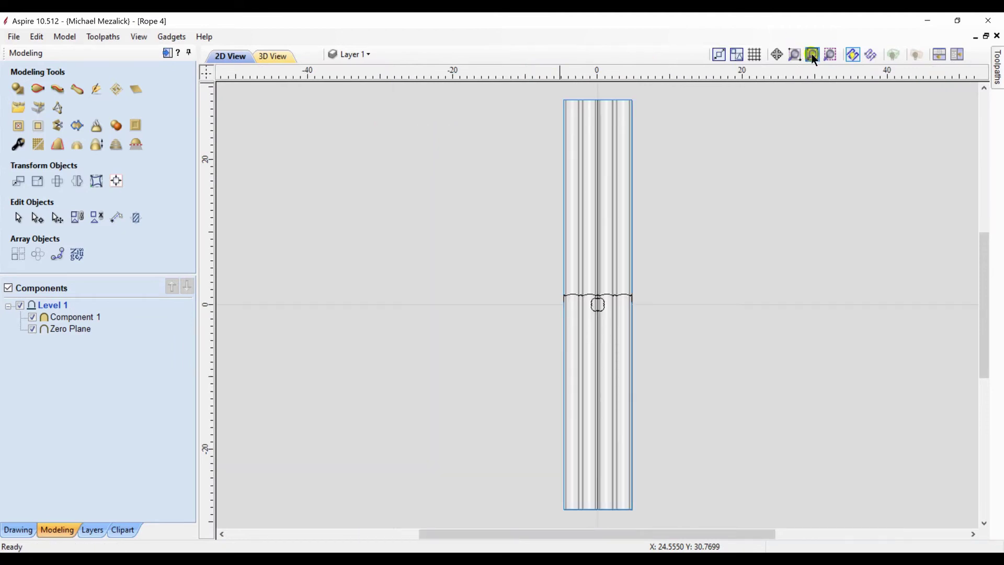
left_click(610, 100)
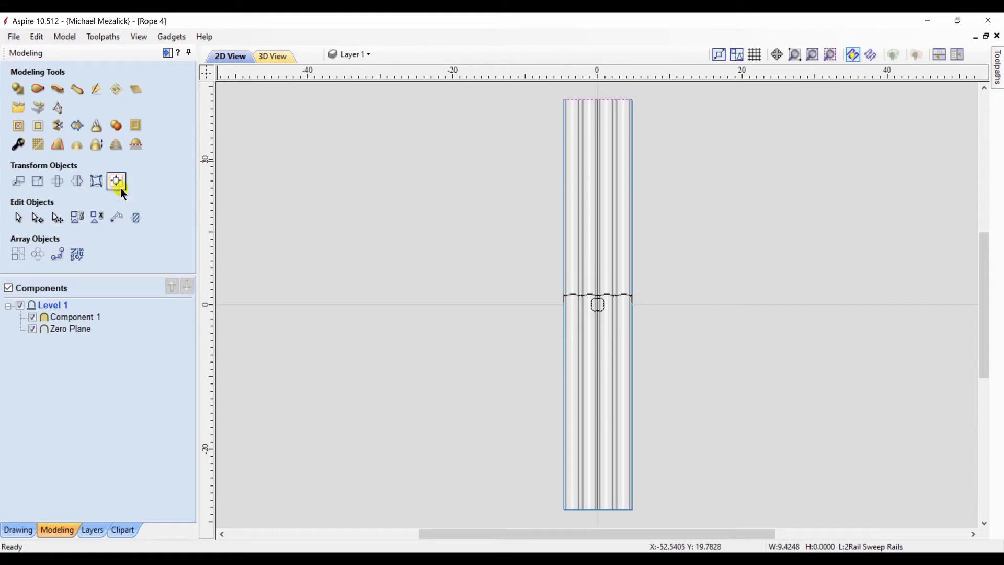
left_click(77, 182)
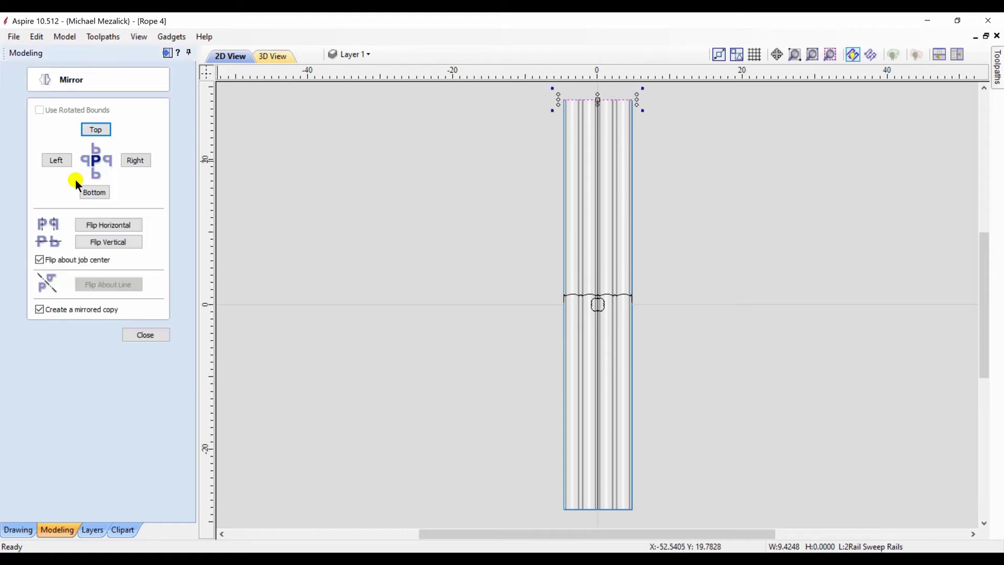
left_click(135, 161)
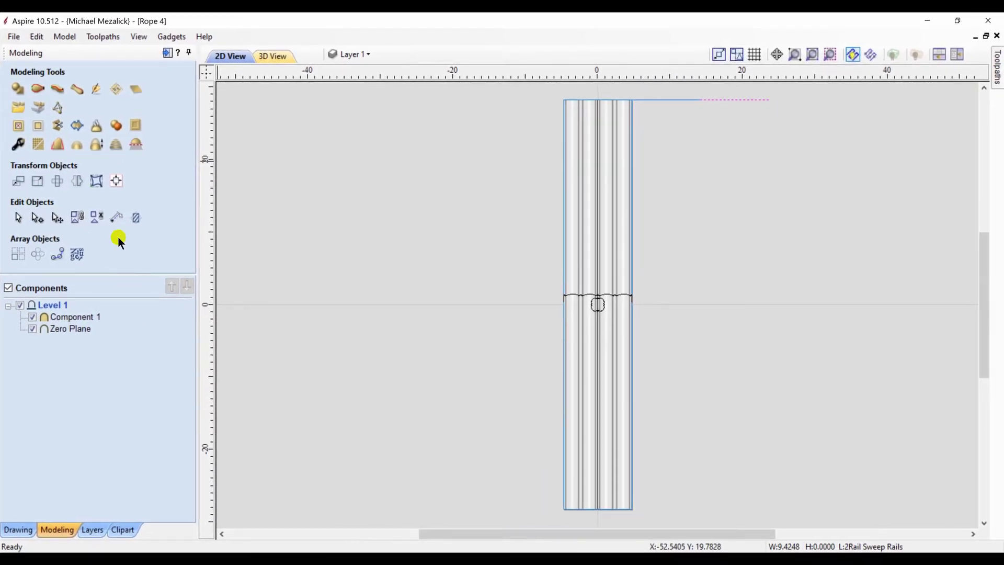
left_click(20, 529)
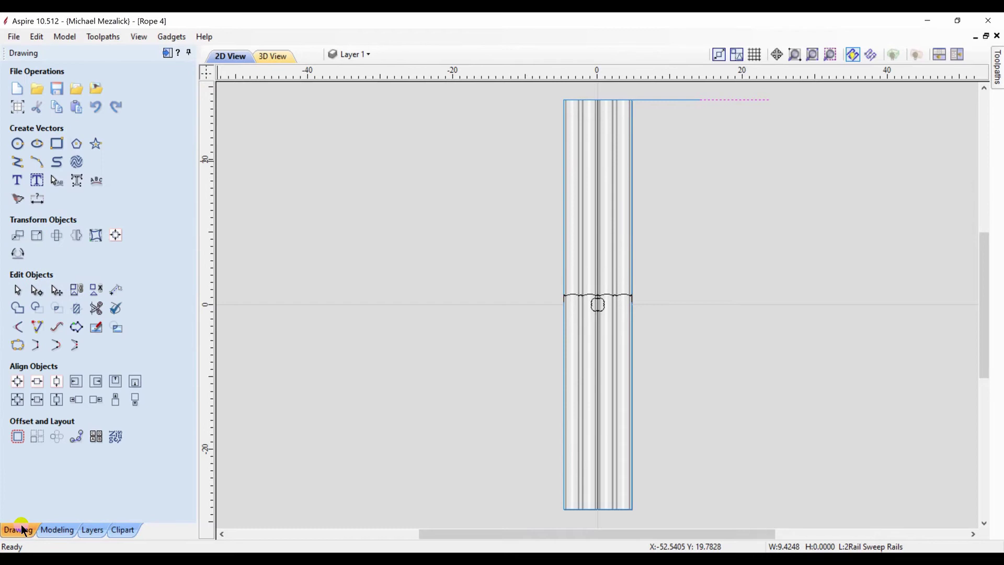
- Add a 26.565° angle dimension at the rope corners and a 63.2237 length dimension along the diagonal
left_click(45, 204)
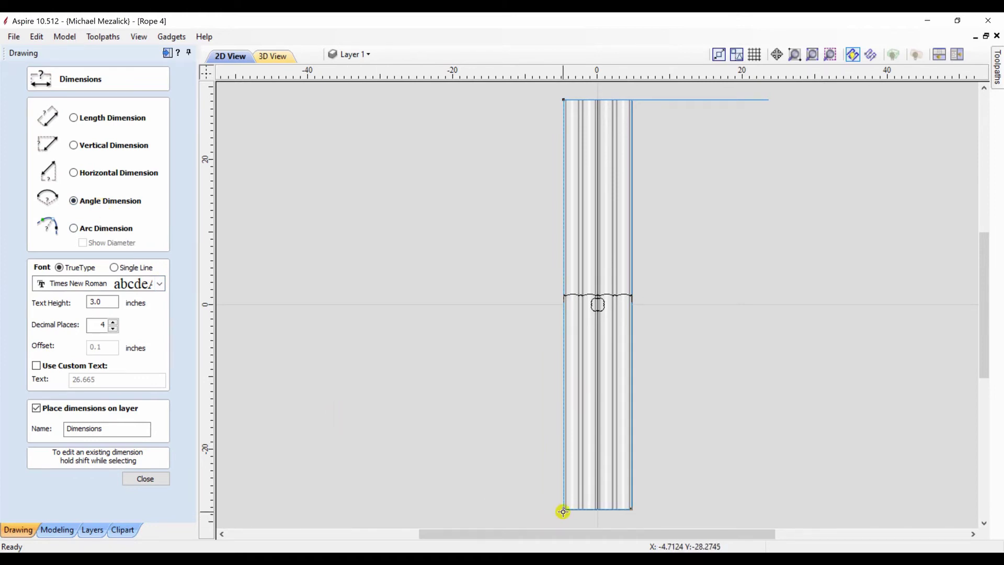
scroll(562, 513, "down", 1)
left_click(509, 509)
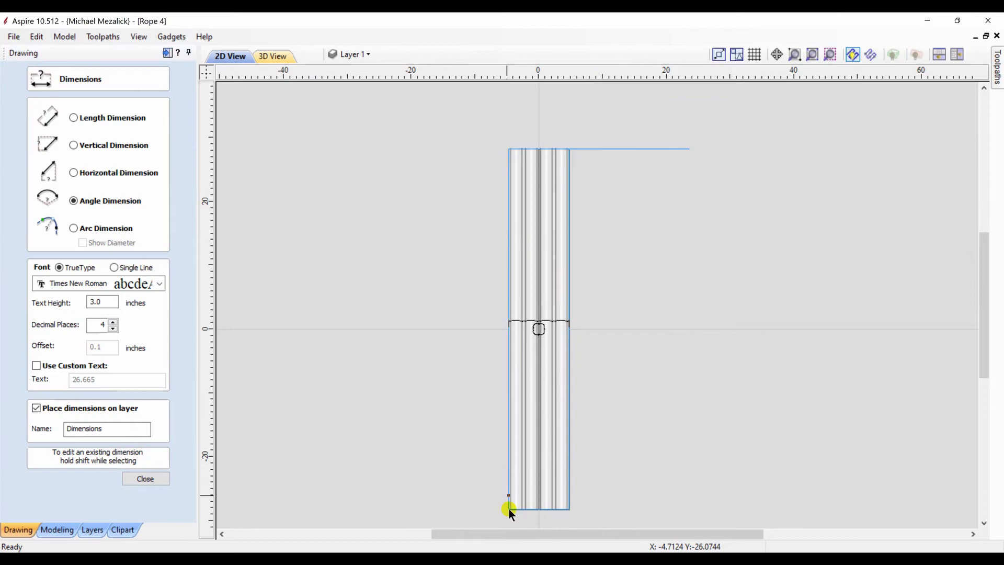
left_click(689, 148)
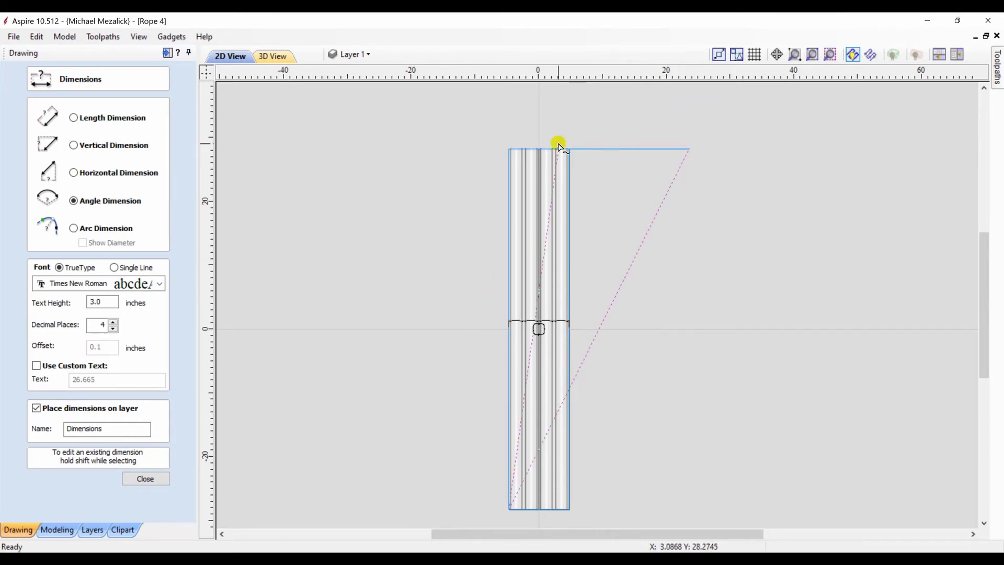
left_click(510, 145)
left_click(588, 110)
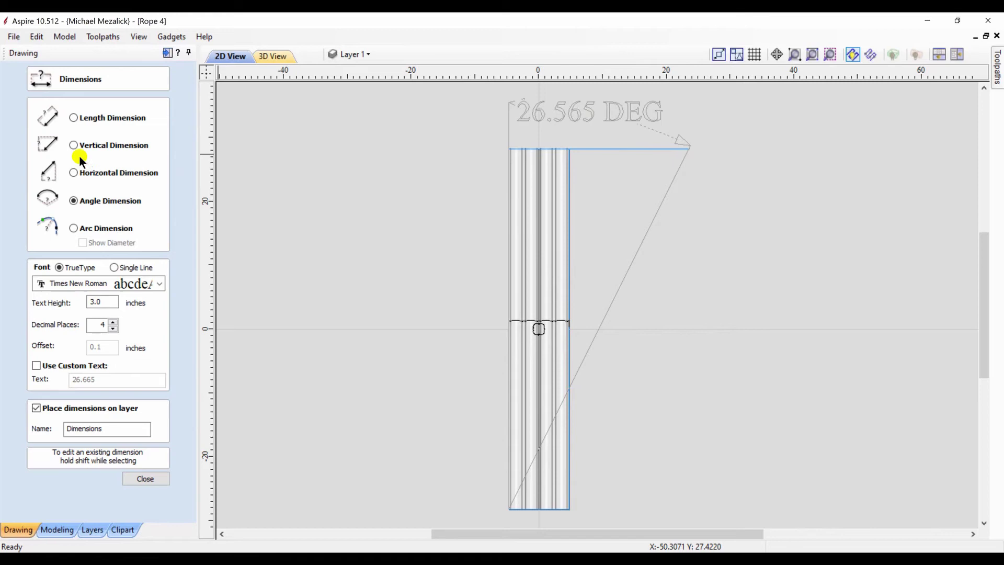
left_click(74, 117)
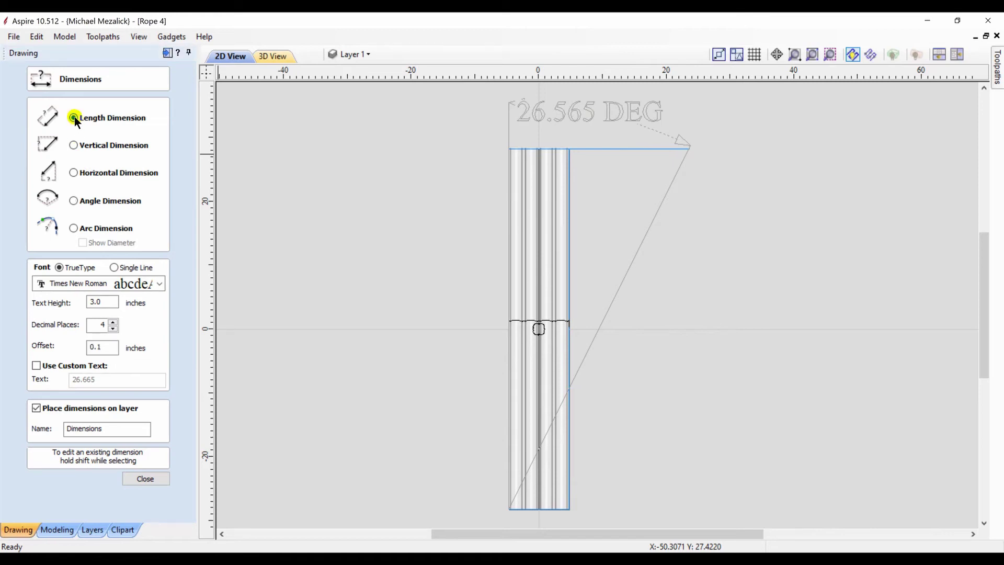
left_click(510, 509)
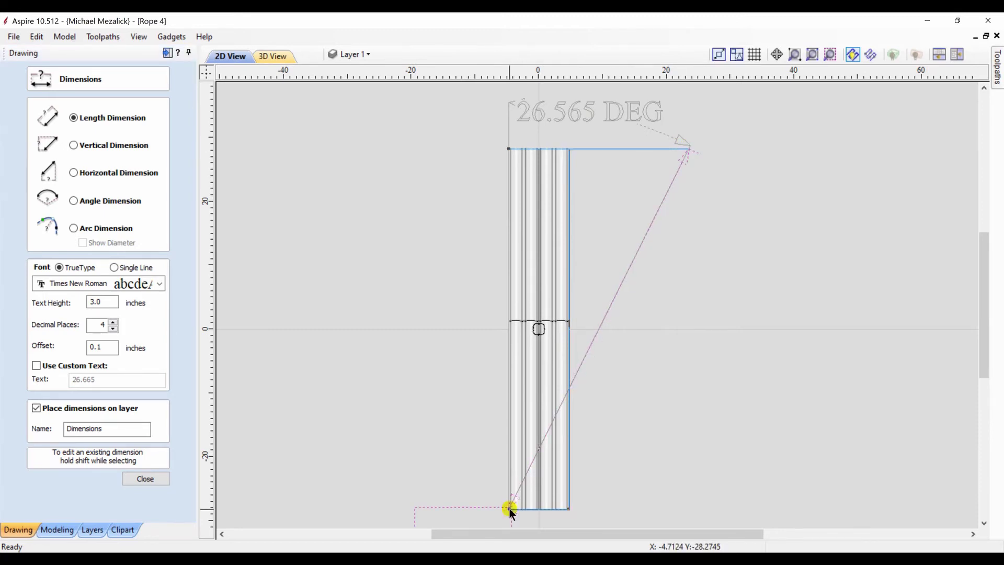
left_click(680, 319)
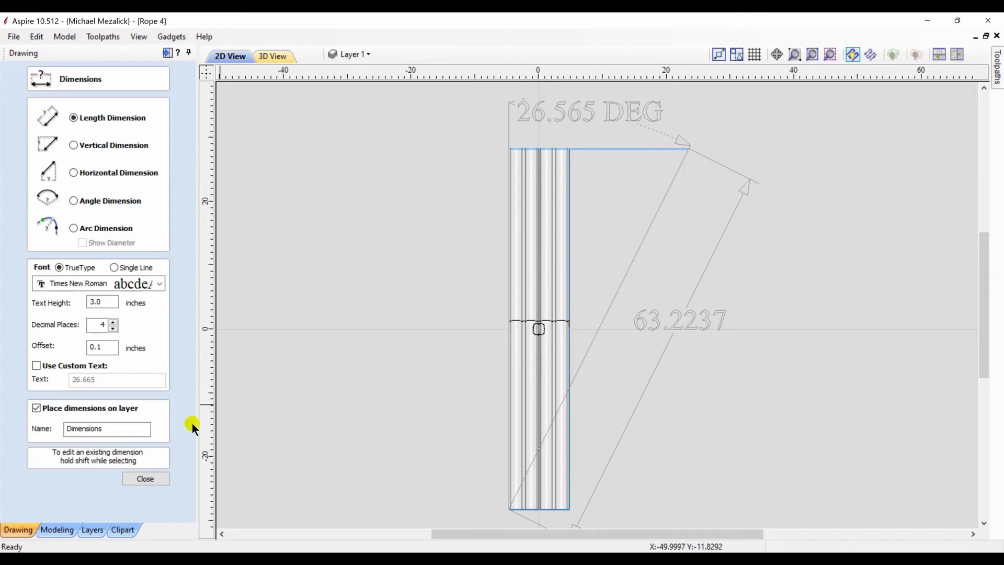
left_click(145, 478)
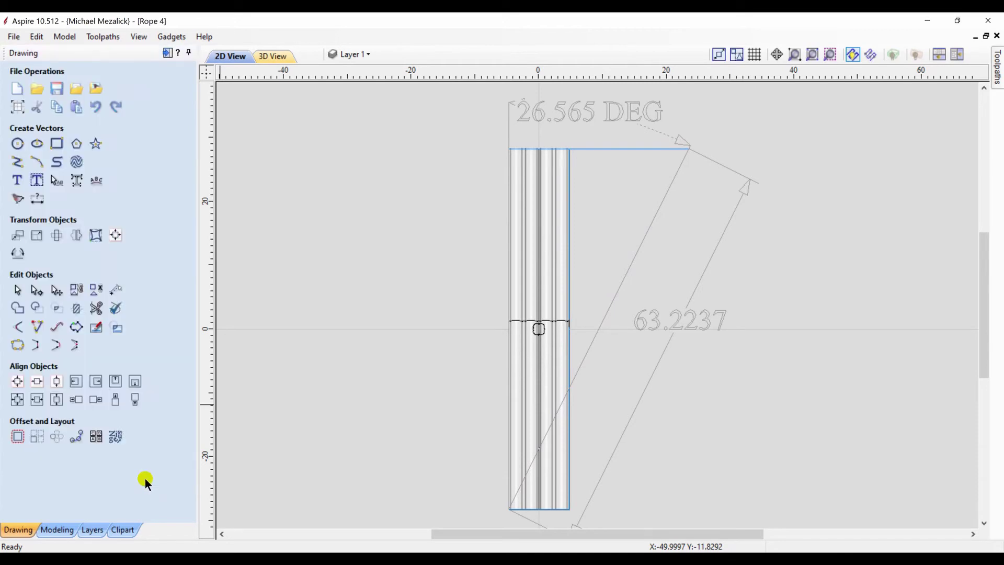
- Set the rope's height to 63.223 with Link XY and Auto Scale Z turned off
left_click(520, 262)
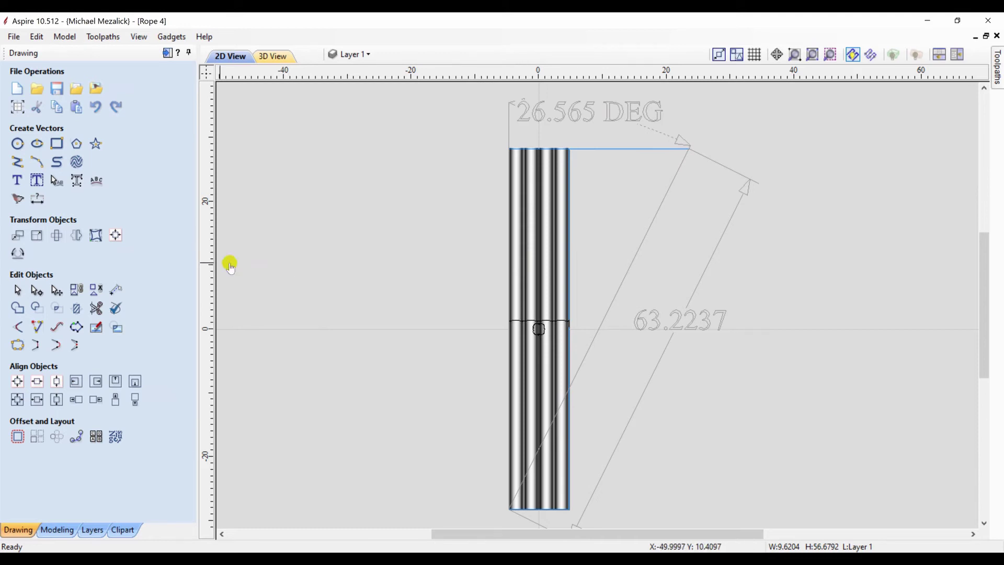
left_click(36, 235)
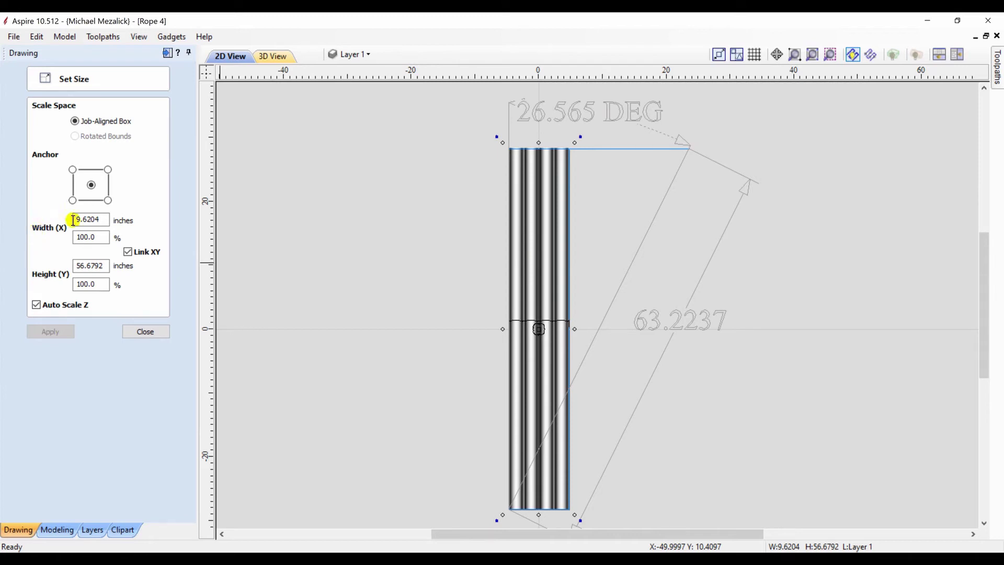
left_click(128, 252)
left_click(36, 305)
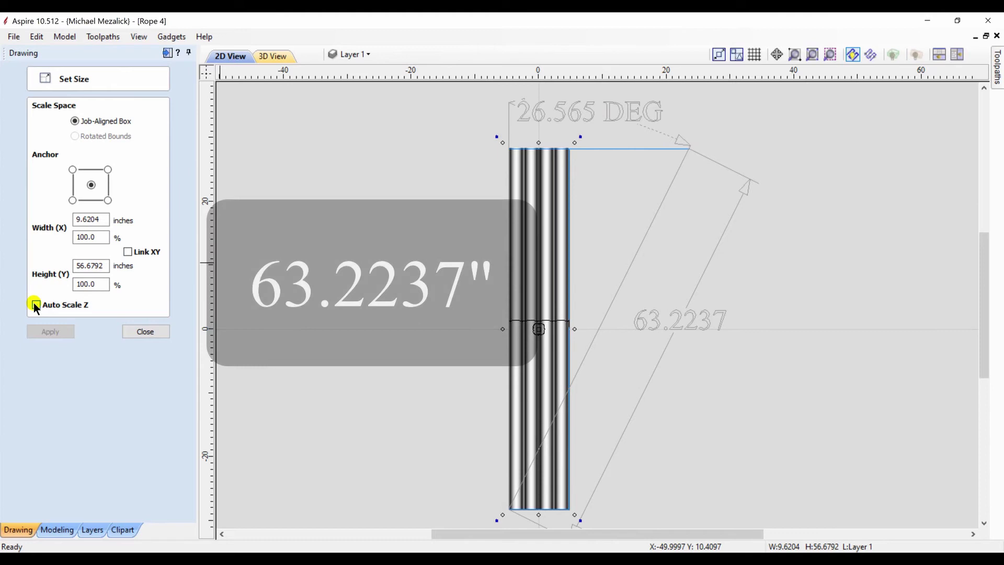
left_click_drag(91, 266, 65, 269)
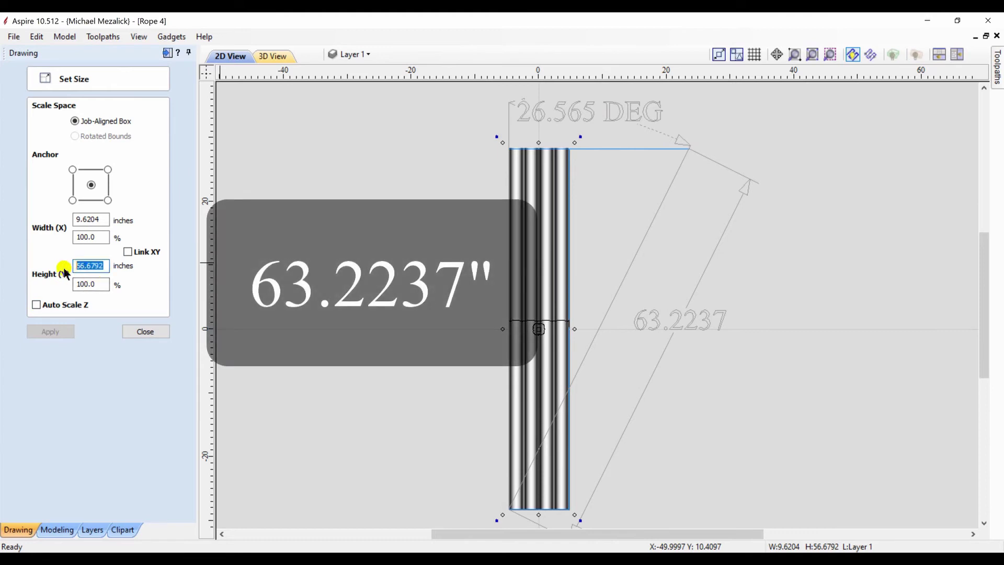
type("63")
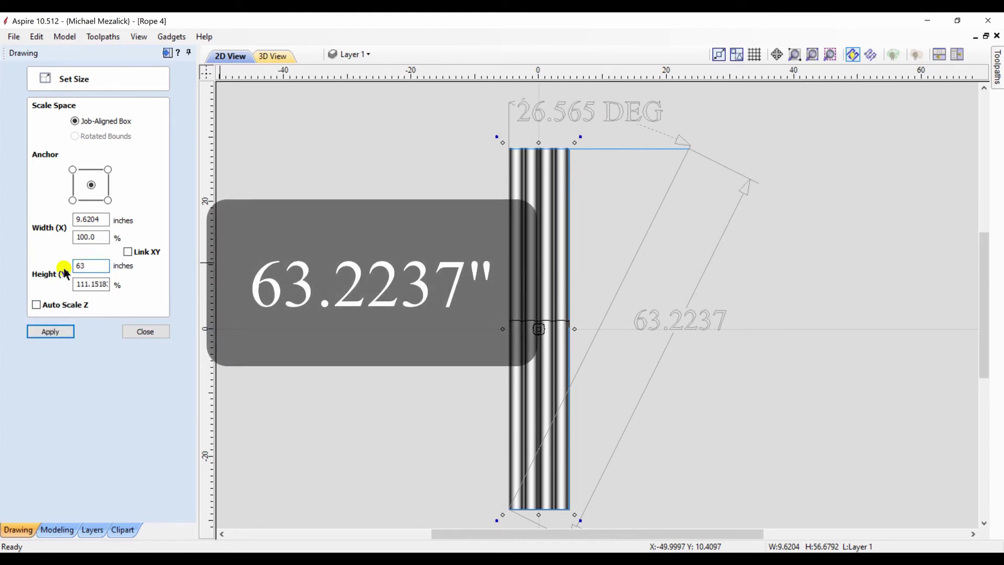
type(".2237")
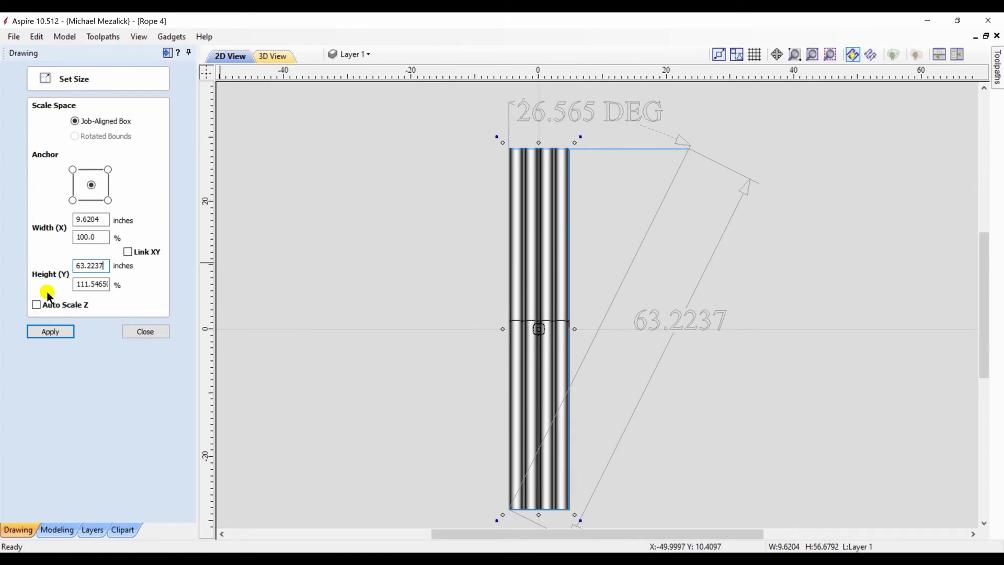
left_click(45, 328)
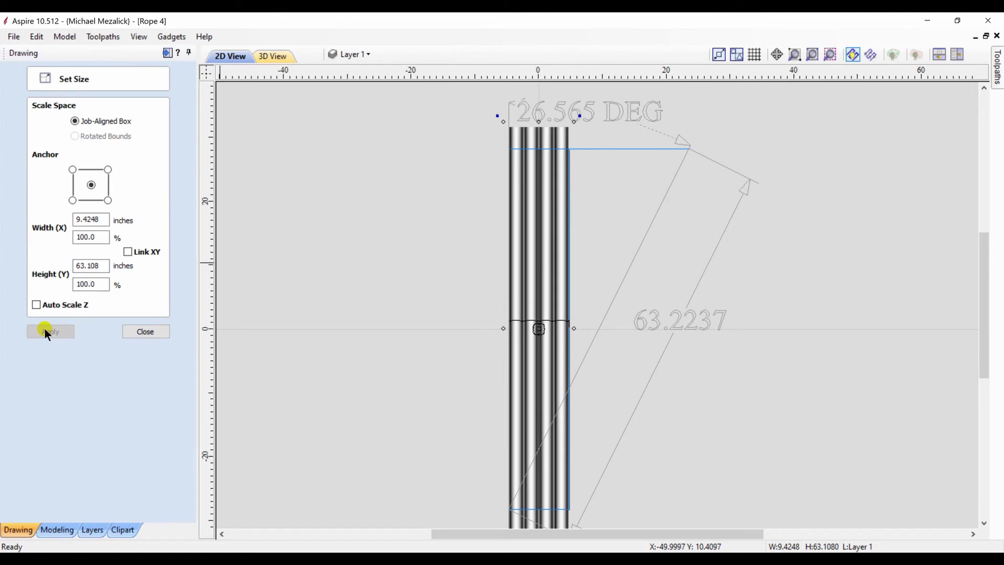
- Rotate the rope to an absolute angle of -26.565° about pivot X 0, Y 0
left_click(139, 332)
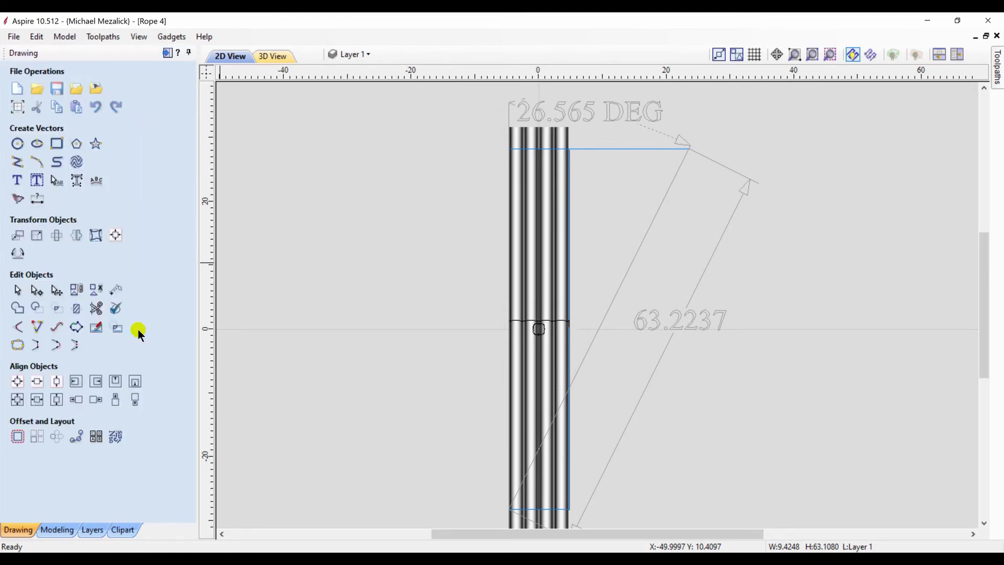
left_click(57, 236)
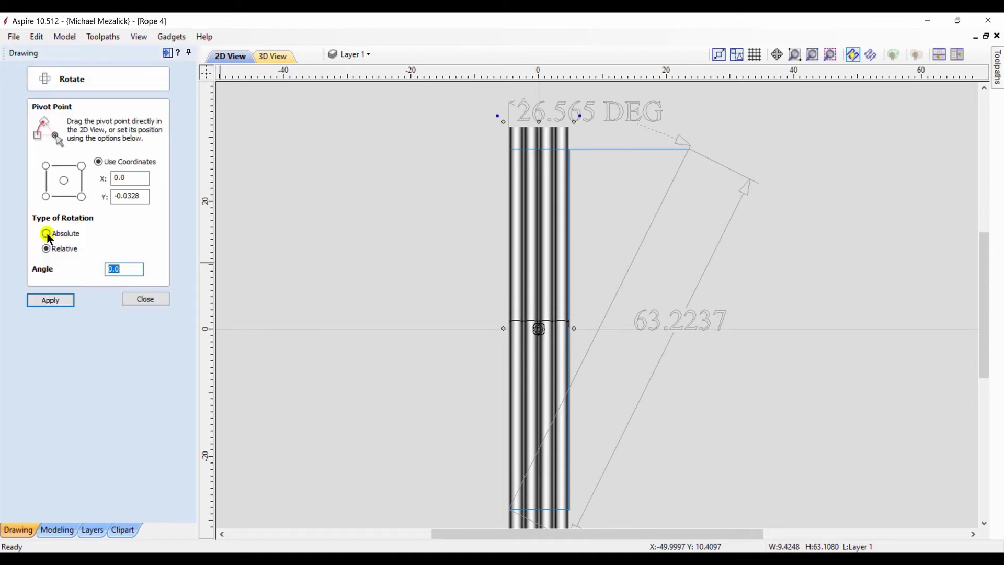
left_click(46, 234)
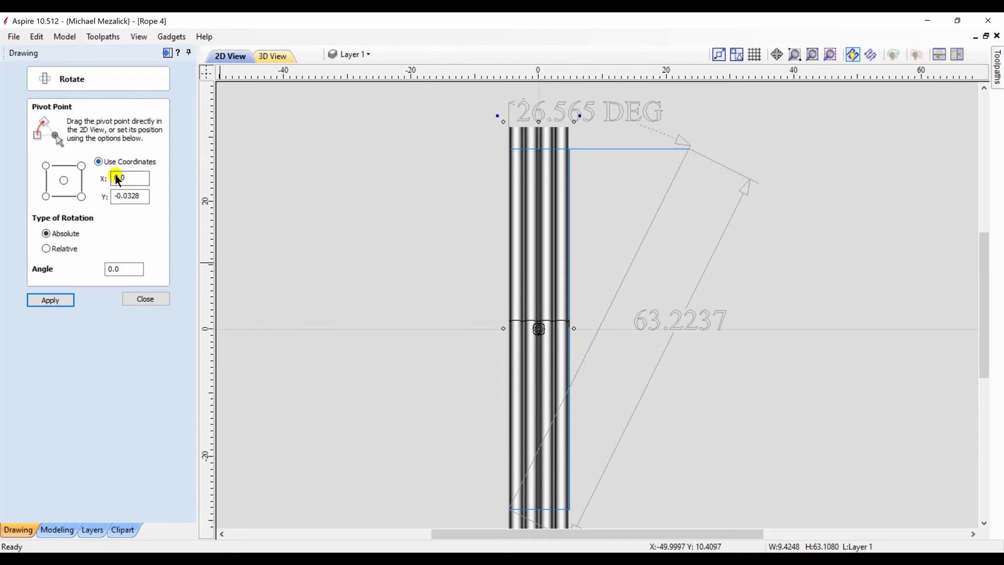
left_click(130, 195)
type("0")
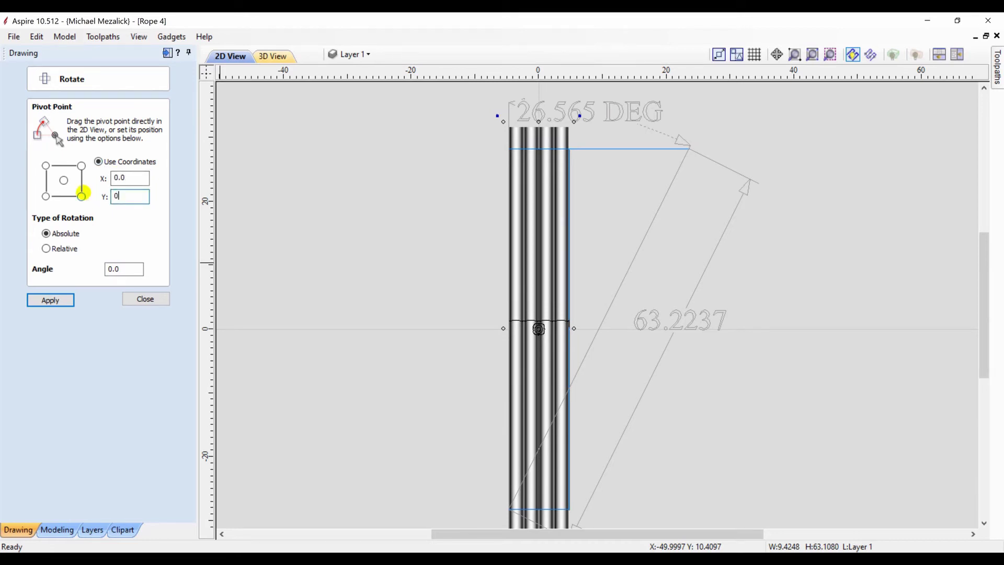
left_click(113, 268)
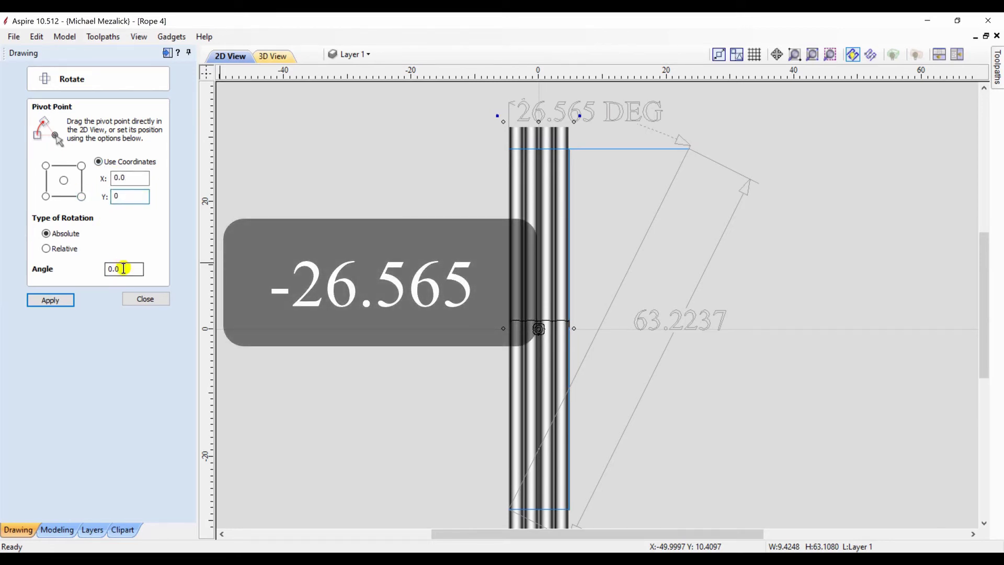
type("-")
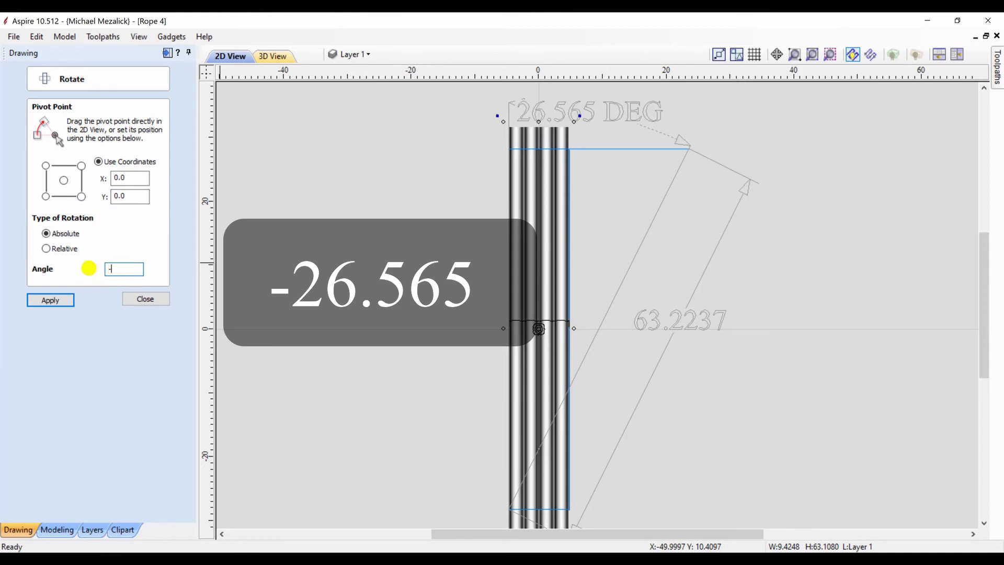
type("26")
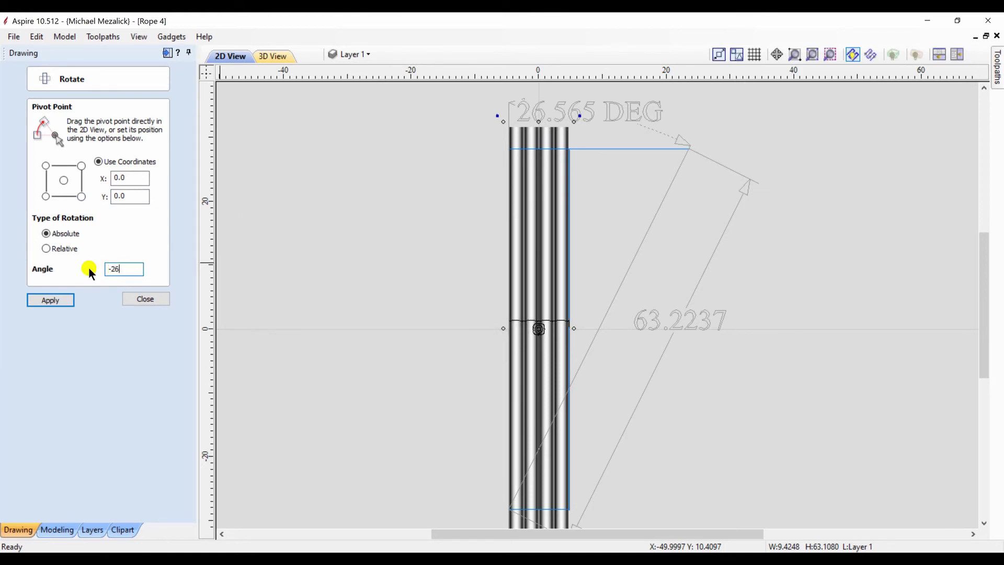
type(".565")
left_click(55, 302)
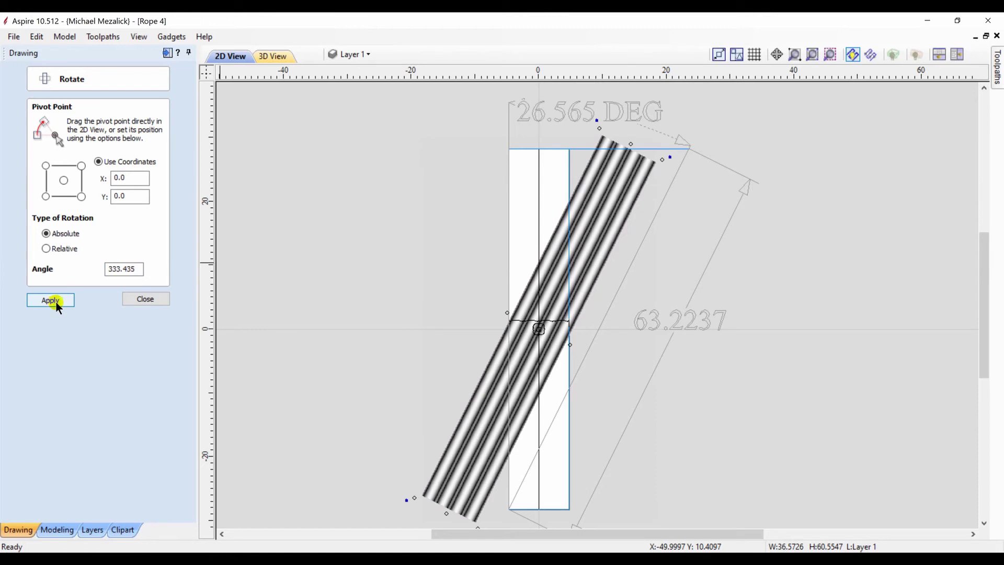
left_click(142, 298)
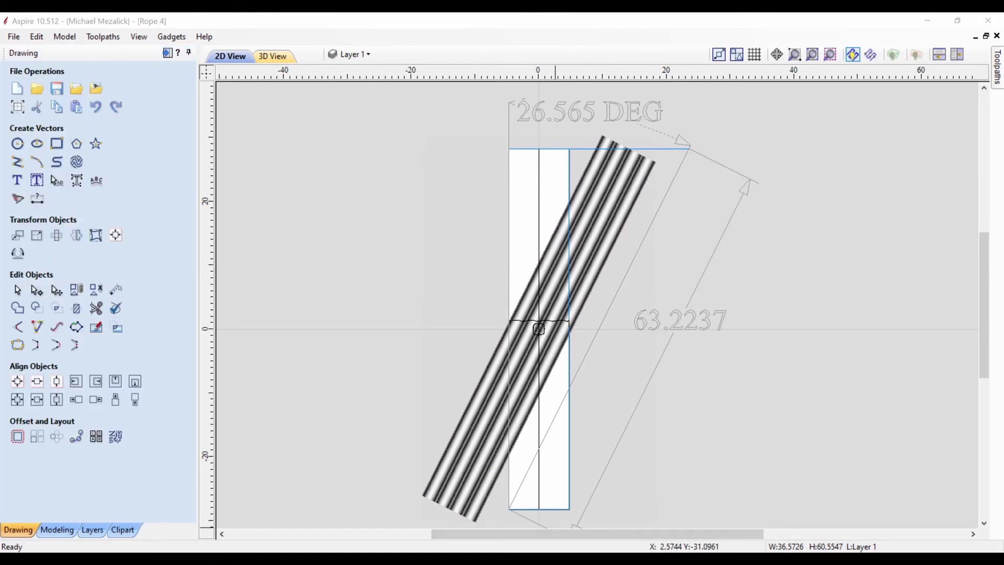
- Add a horizontal guide on Rope 5 and drag the rope's top corner node onto the top line
left_click(596, 257)
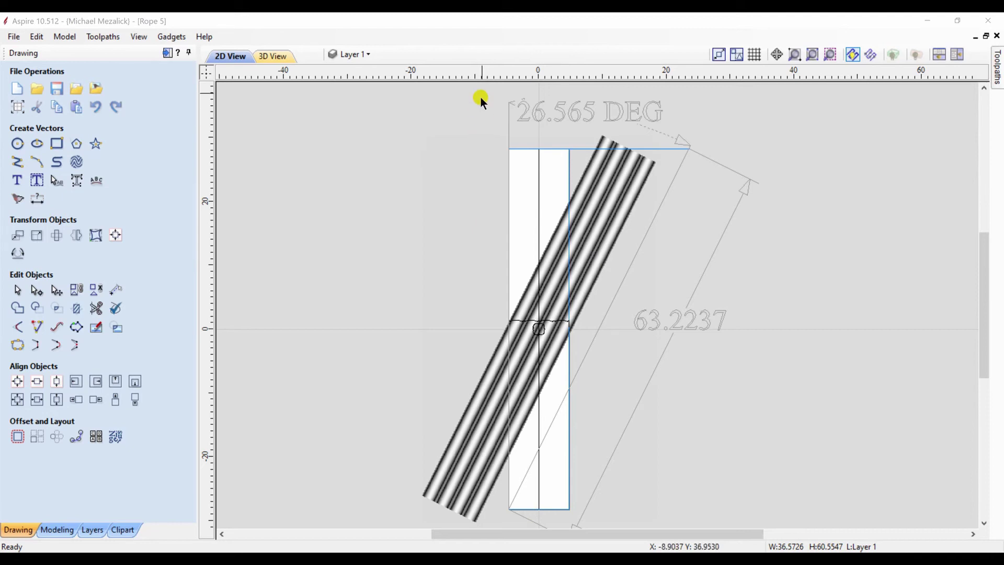
left_click_drag(484, 76, 472, 509)
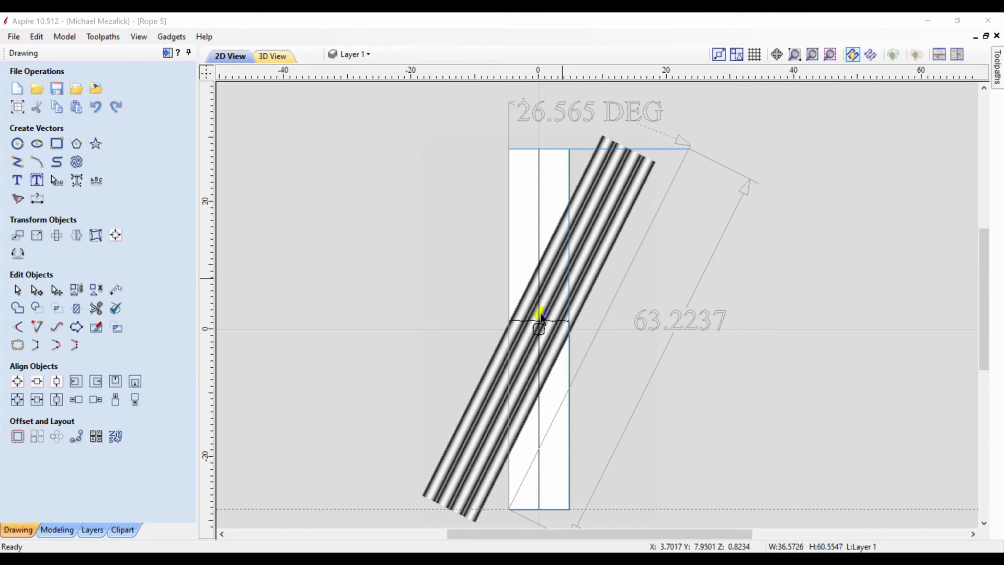
left_click(794, 56)
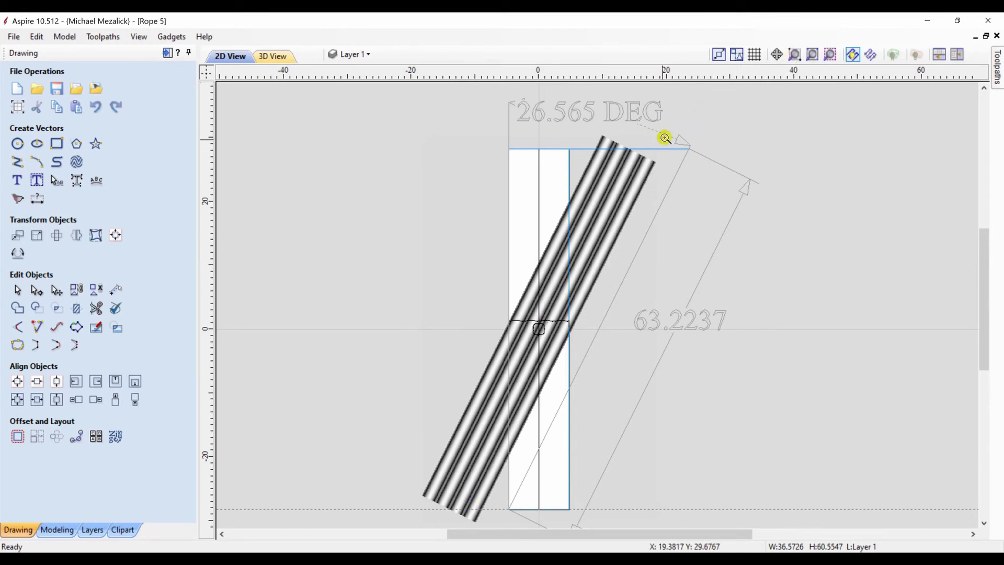
left_click(642, 152)
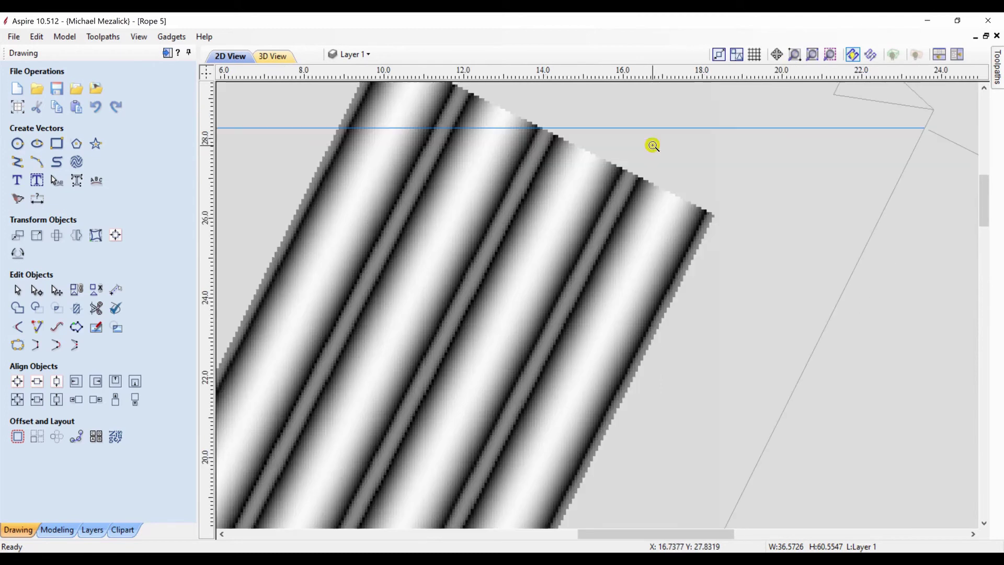
left_click(653, 146)
left_click(794, 54)
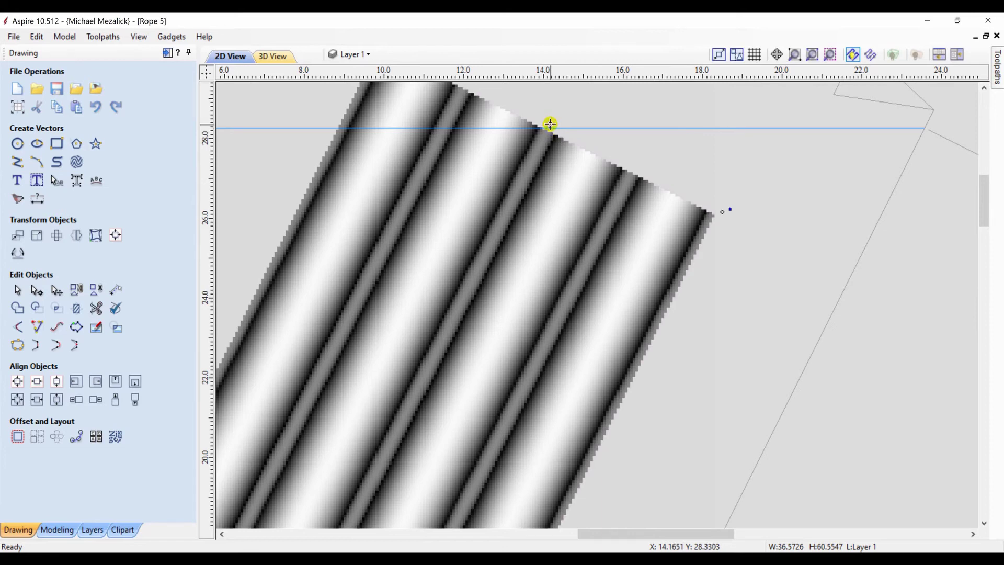
left_click_drag(551, 124, 600, 48)
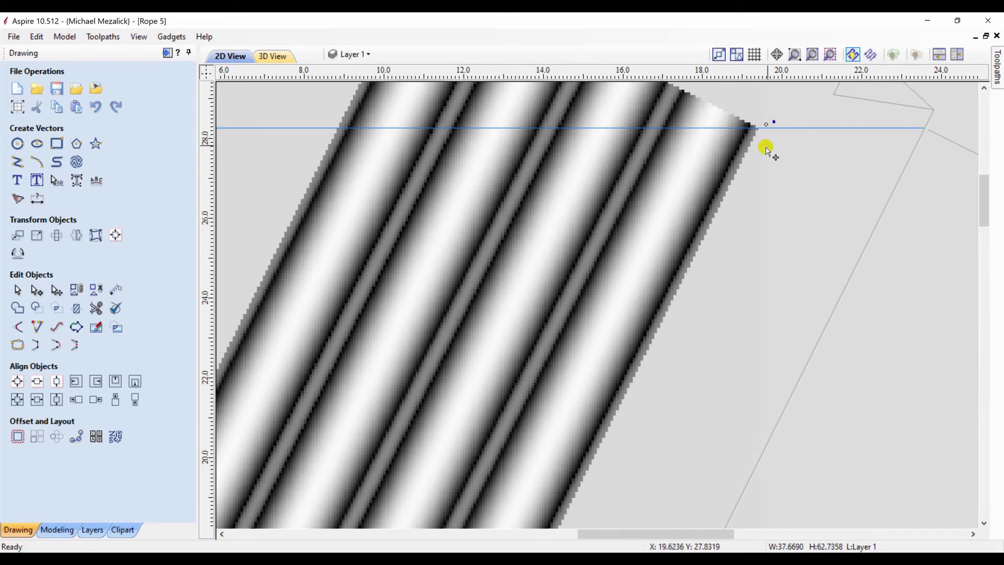
left_click(810, 57)
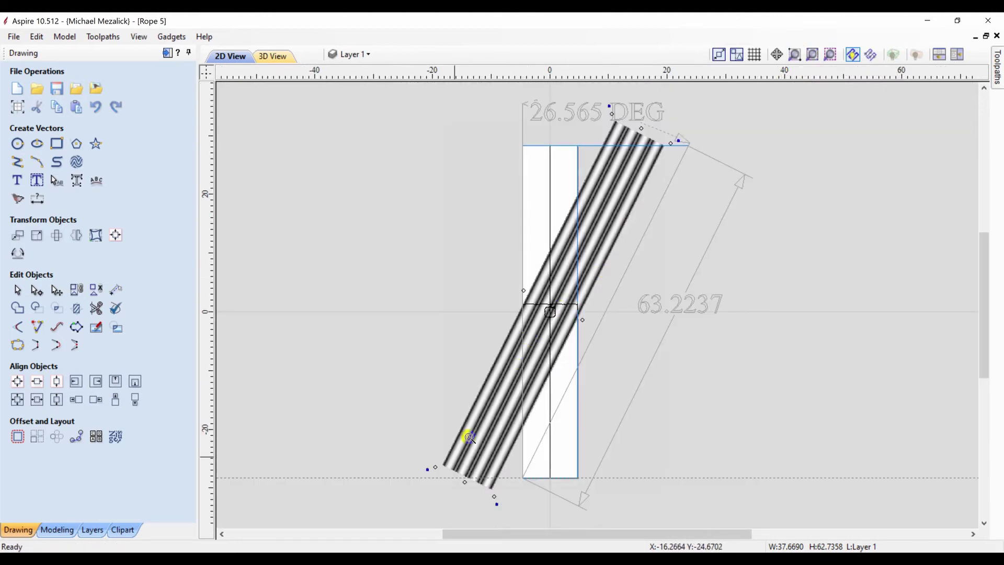
- Drag the rope's bottom corner node onto the dashed lower line, making it 38.76 x 64.9318
left_click(442, 471)
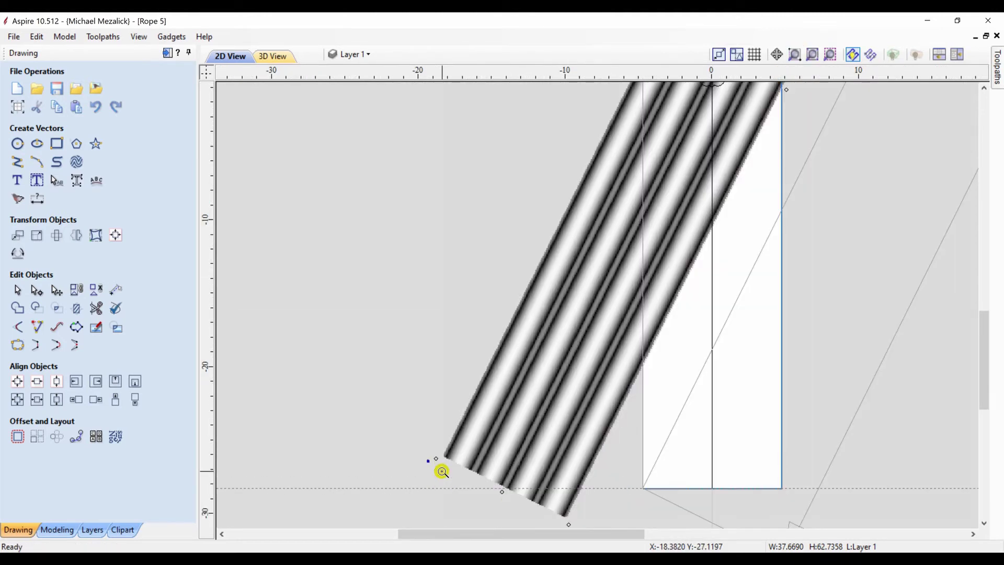
left_click(442, 470)
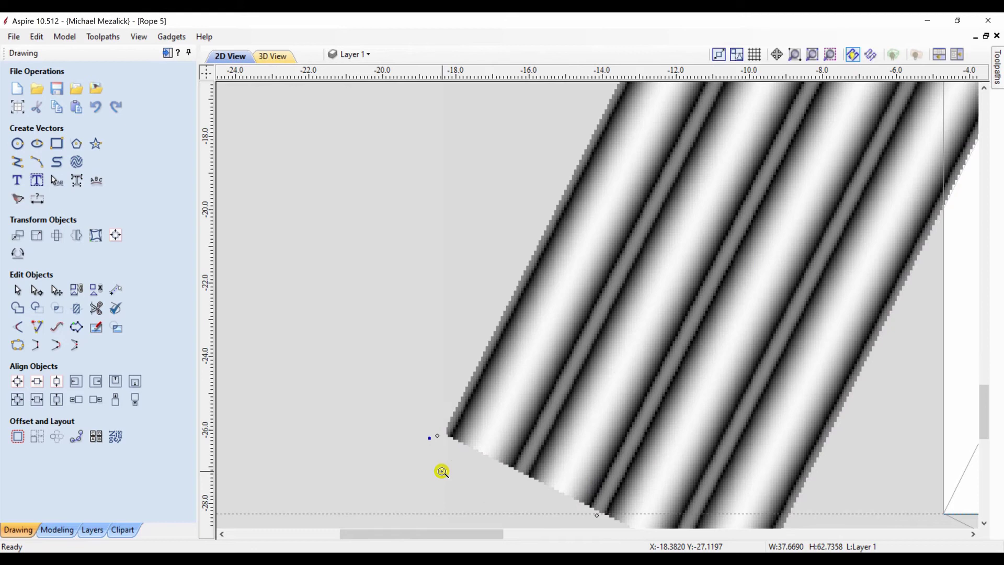
left_click(985, 523)
left_click(985, 523)
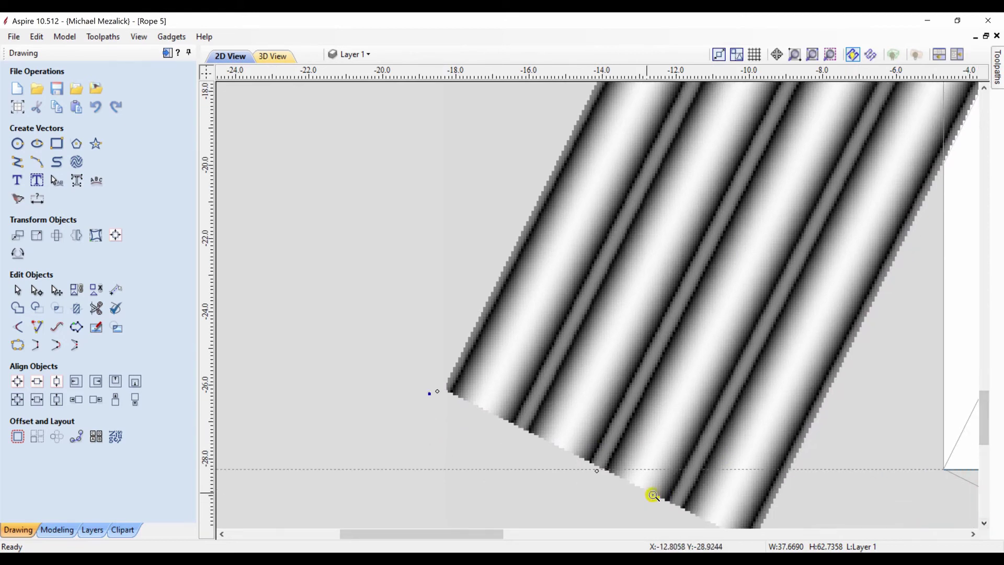
left_click(795, 54)
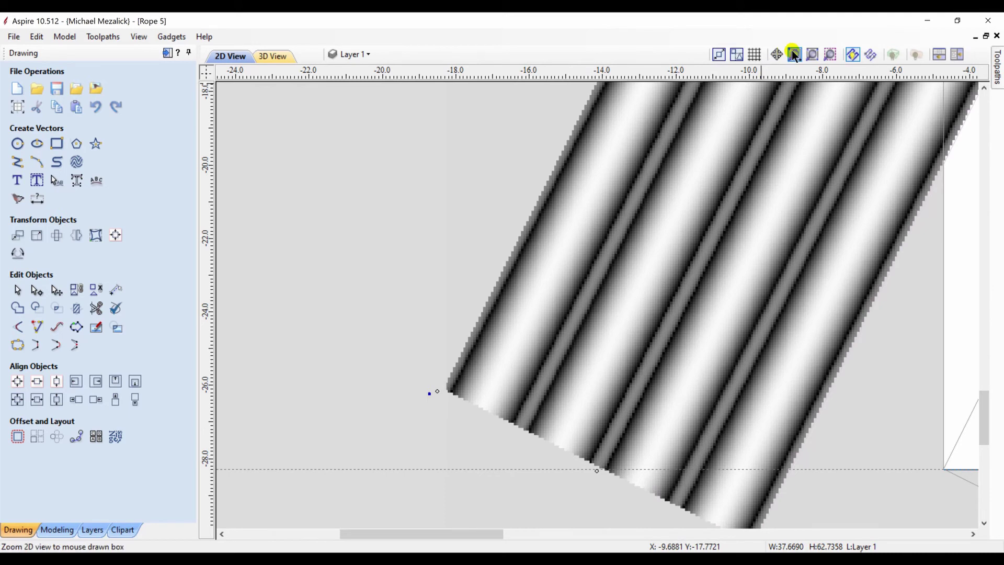
left_click_drag(606, 473, 556, 545)
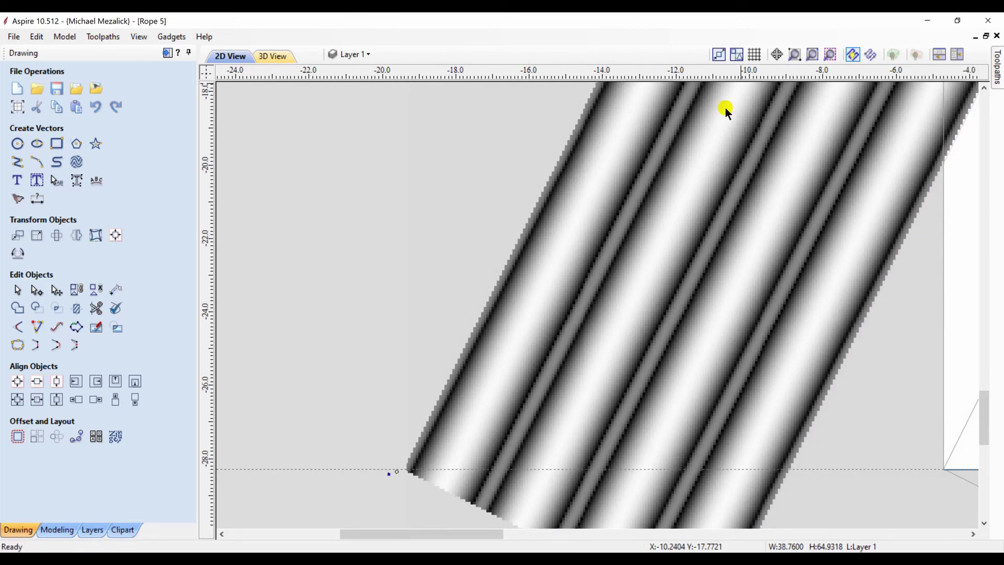
left_click(812, 54)
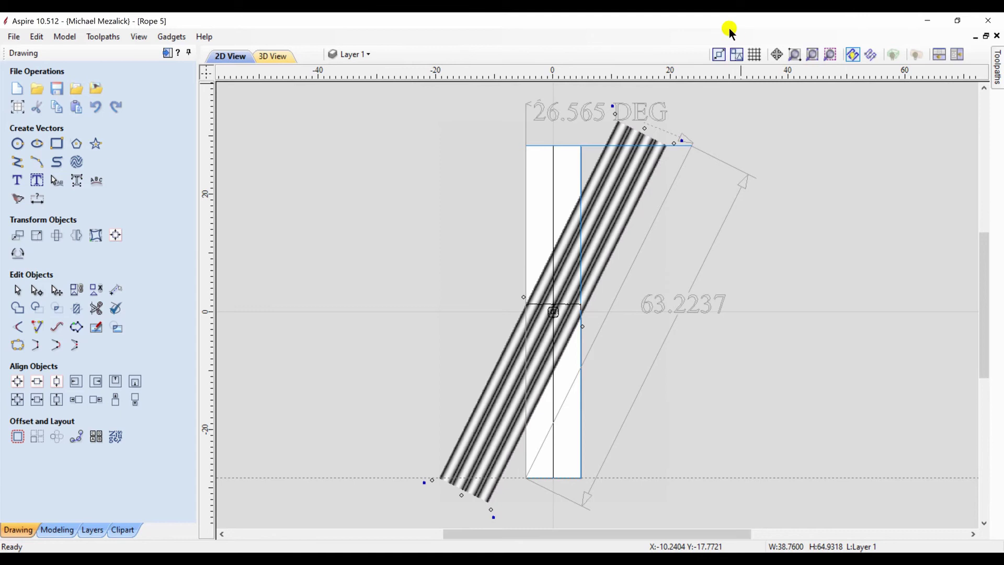
- Tile the 2D and 3D views with F4 and enable Wrapping on component Level 1
key("F4")
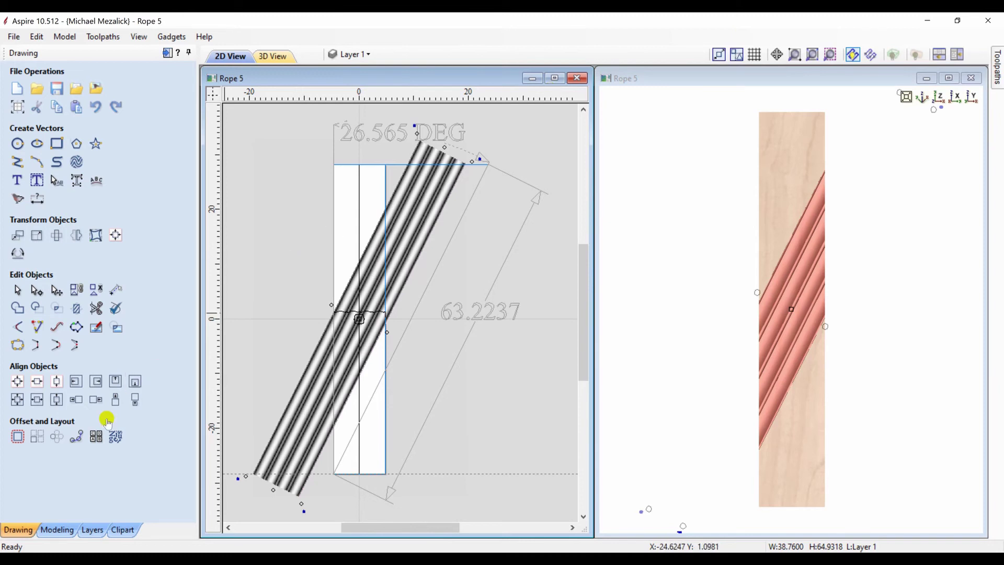
left_click(57, 530)
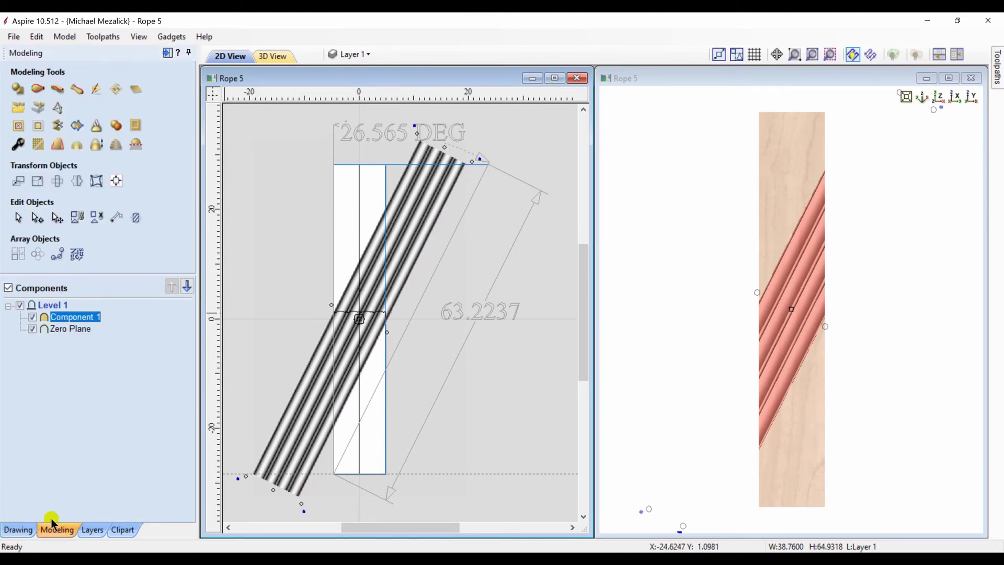
right_click(56, 306)
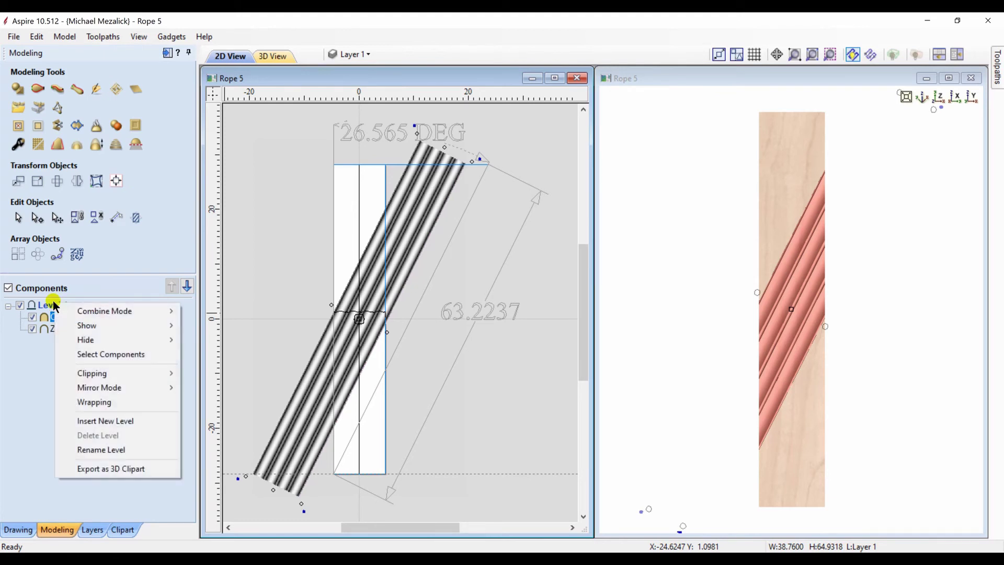
left_click(91, 400)
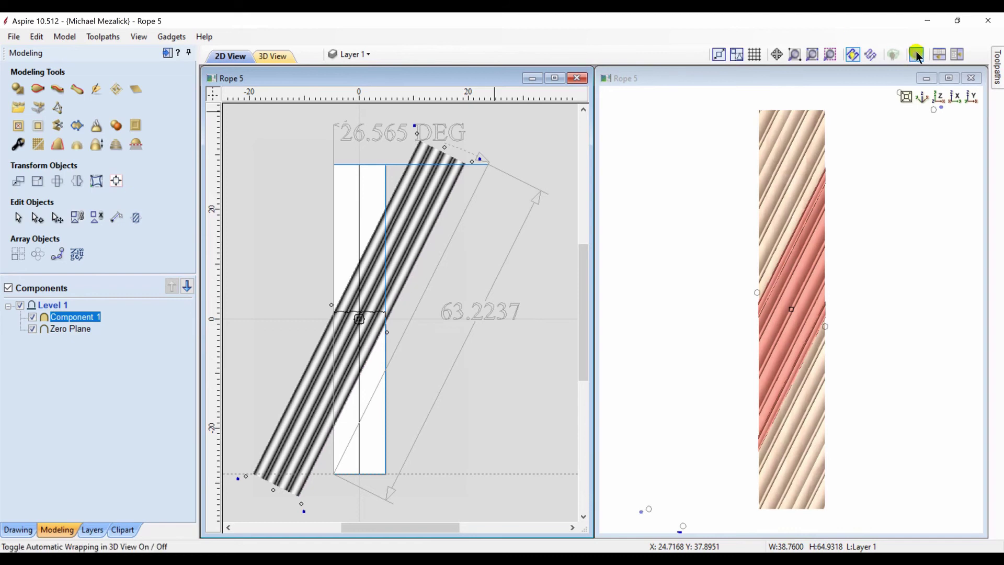
- Turn on Toggle Automatic Wrapping in the 3D view and zoom in on the rendered rope
left_click(884, 74)
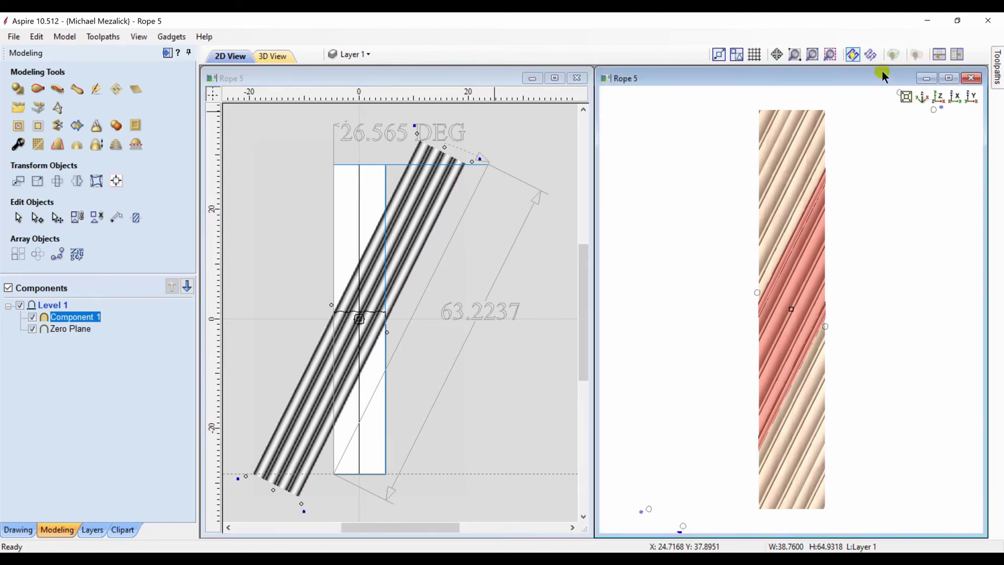
left_click(914, 54)
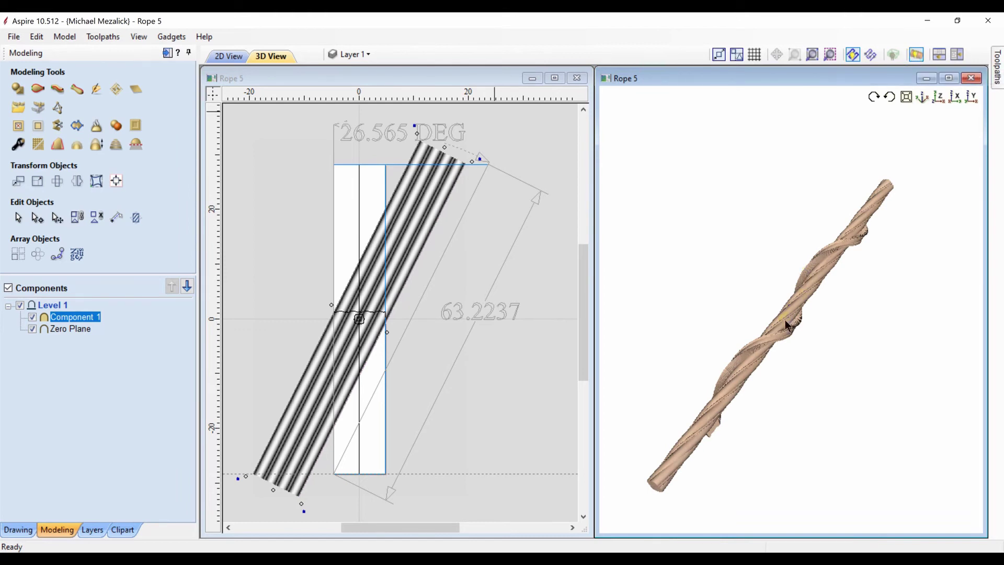
scroll(786, 318, "up", 5)
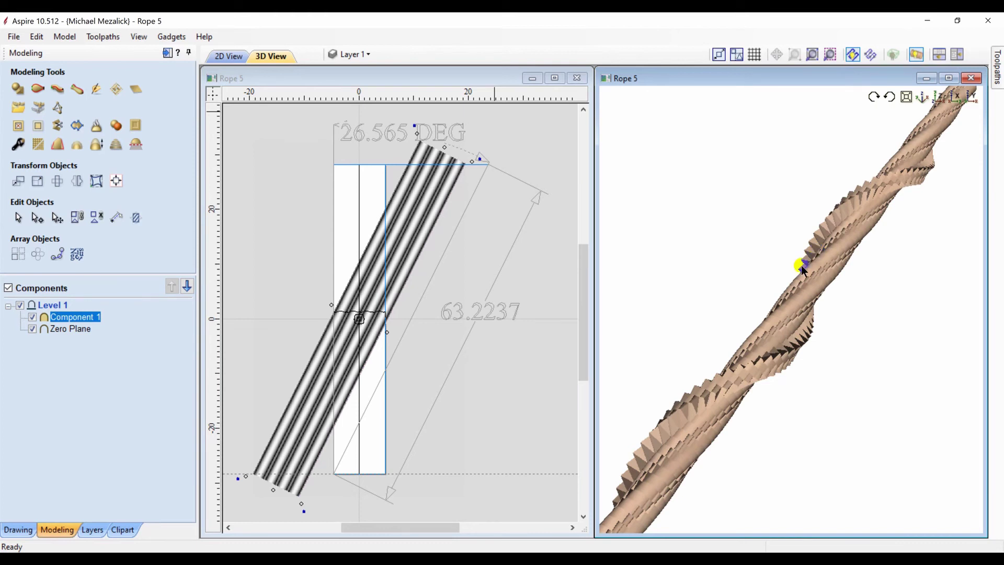
left_click(777, 425)
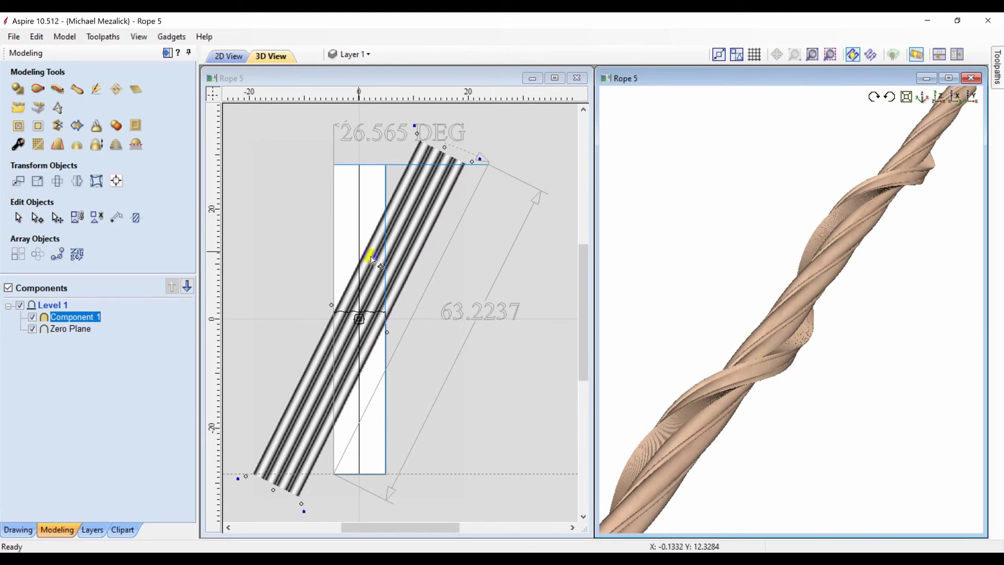
- Set Level 1's combine mode to Merge, then tilt the 3D view to inspect the rope
right_click(51, 306)
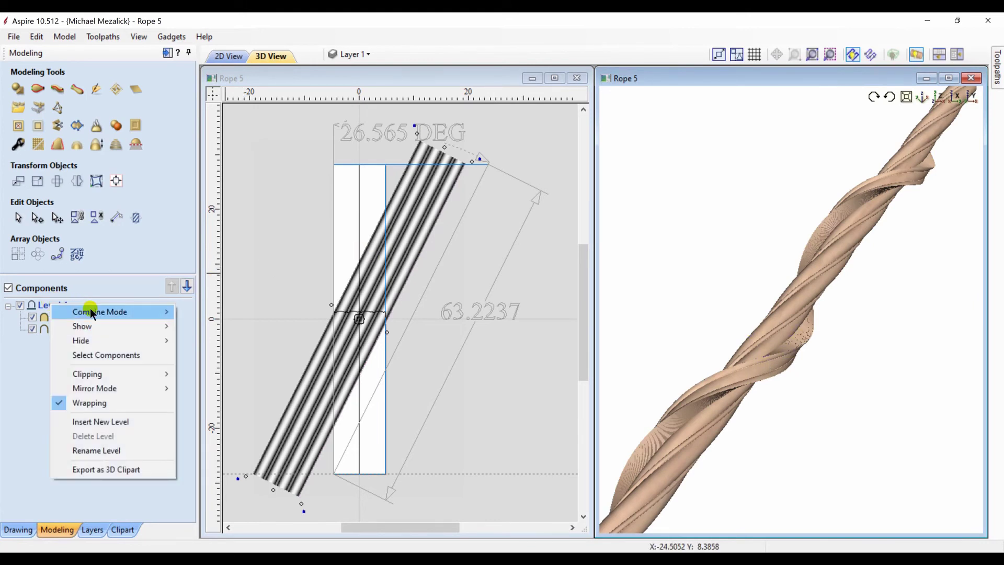
mouse_move(90, 311)
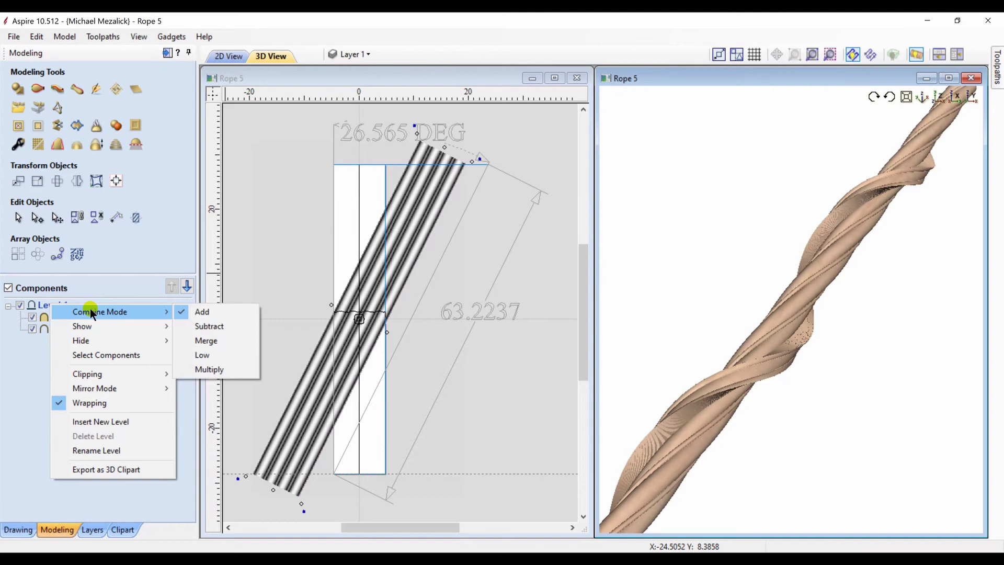
left_click(202, 340)
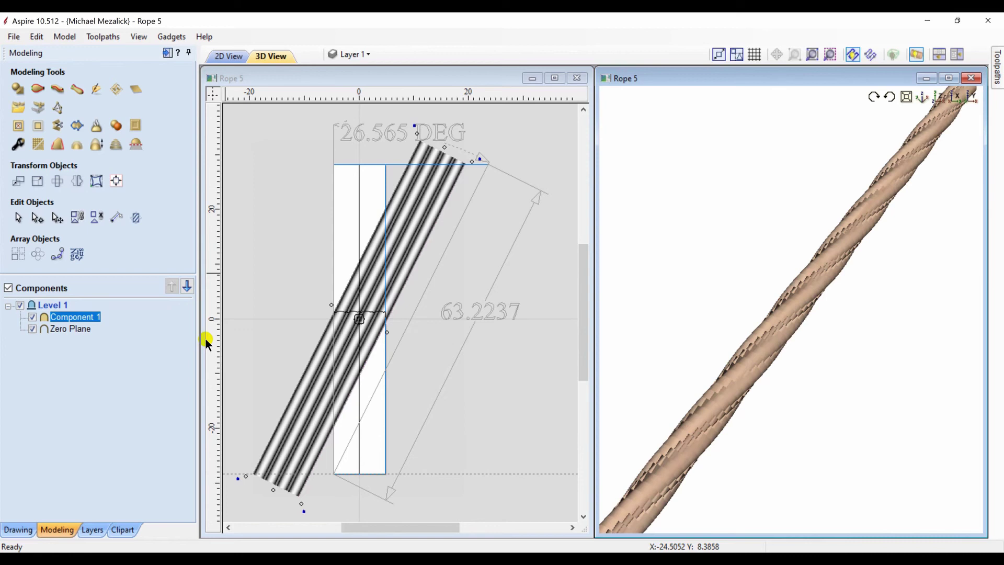
left_click(938, 97)
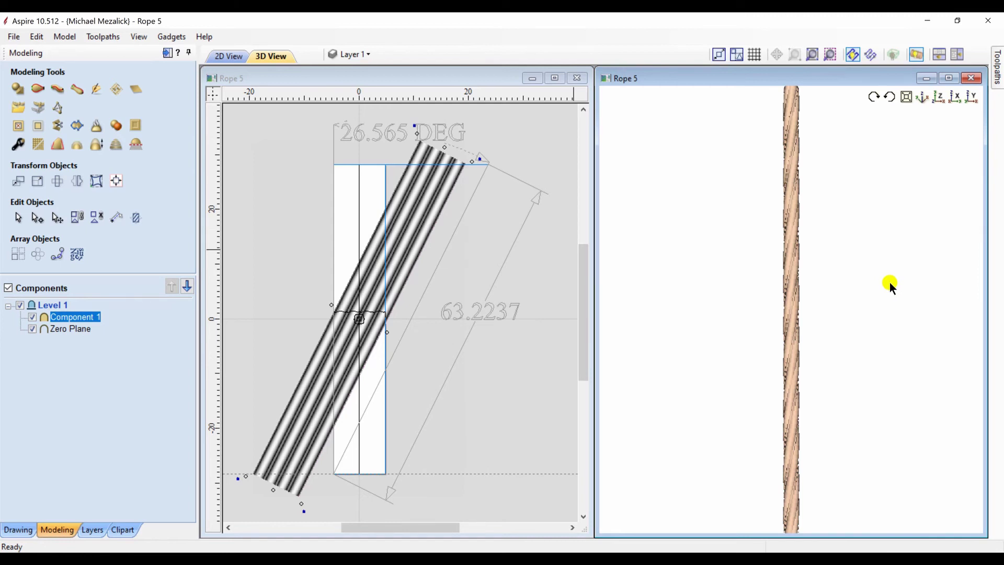
left_click_drag(835, 456, 719, 383)
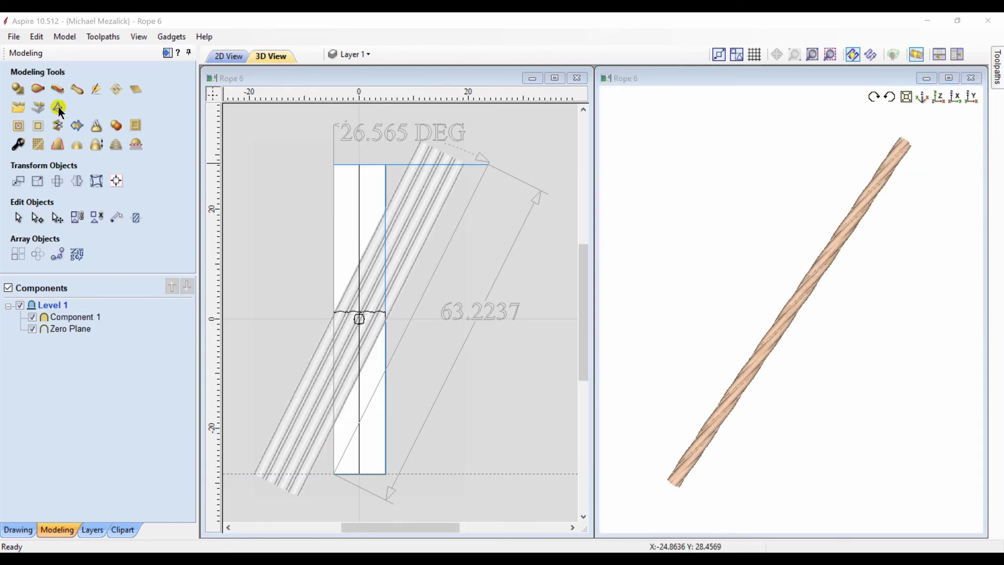
- Triangulate the rope model and save the triangulation as the STL file Rope 1
left_click(58, 107)
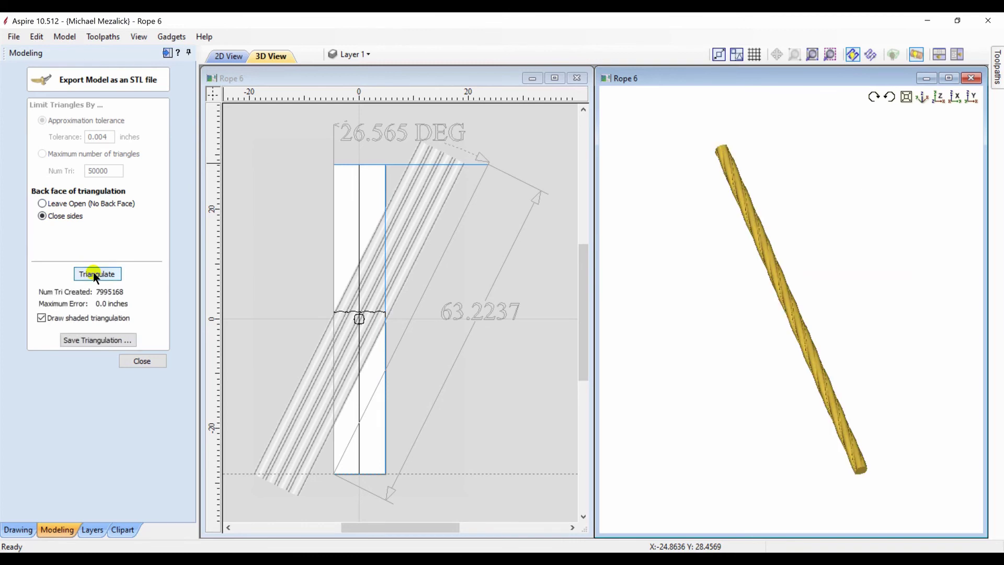
left_click(99, 341)
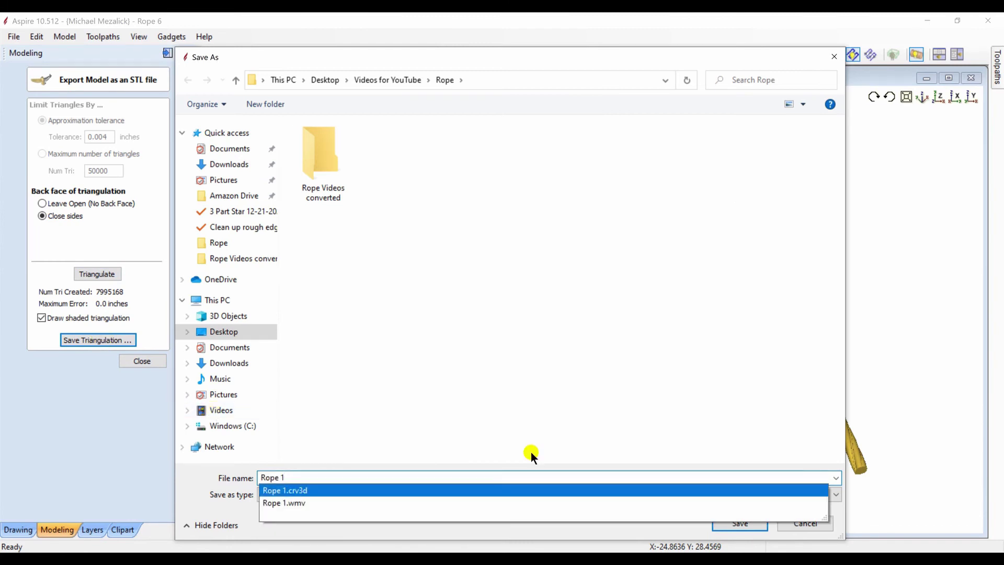
left_click(744, 525)
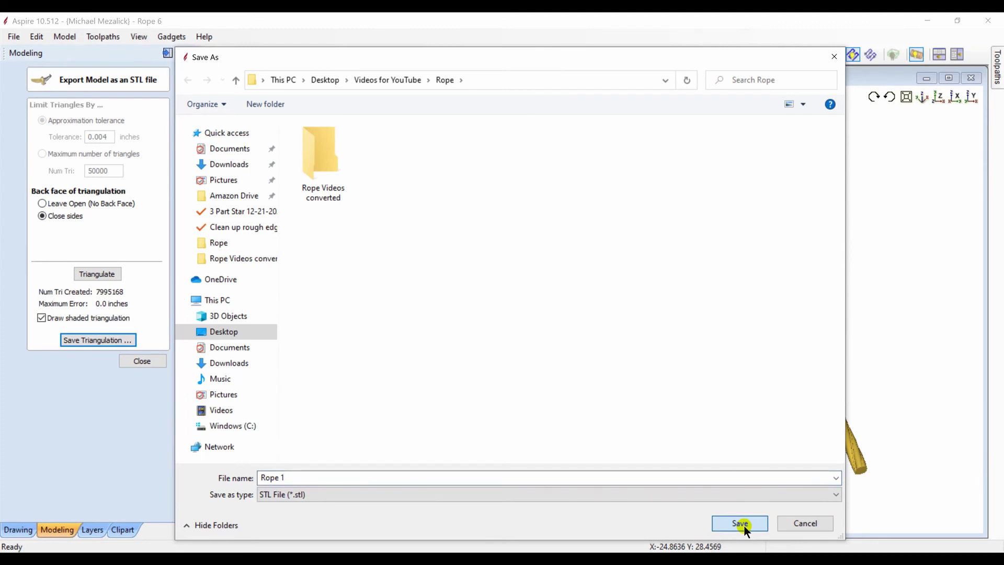
left_click(743, 525)
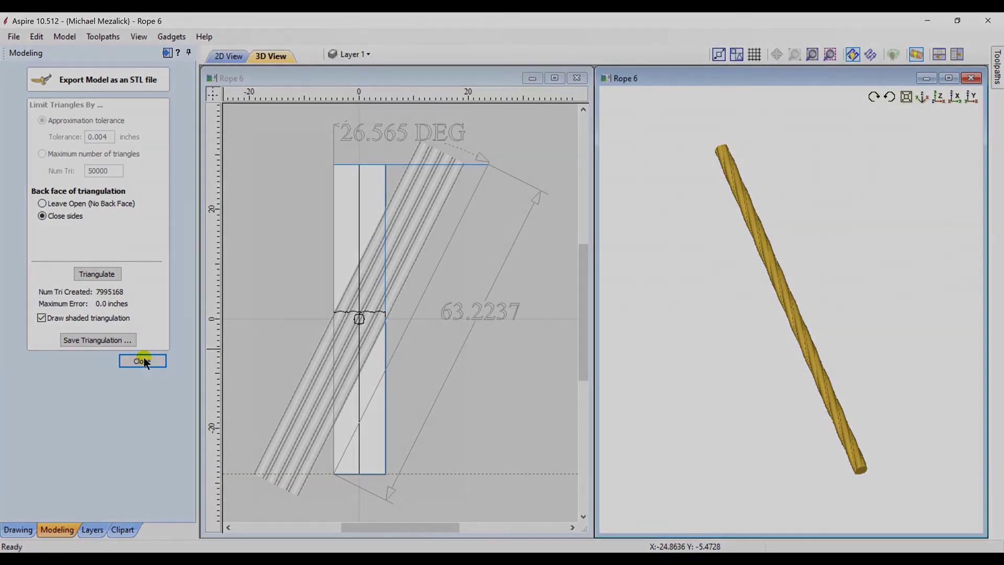
- Measure the circle's 56.549-inch perimeter, then start Import Component/3D Model on the Modeling tab
left_click(144, 357)
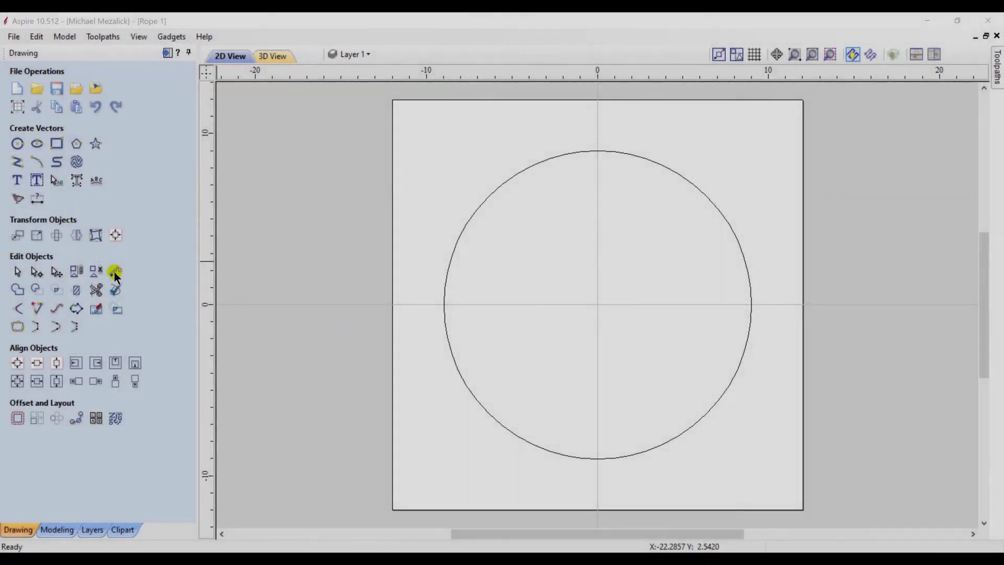
left_click(115, 271)
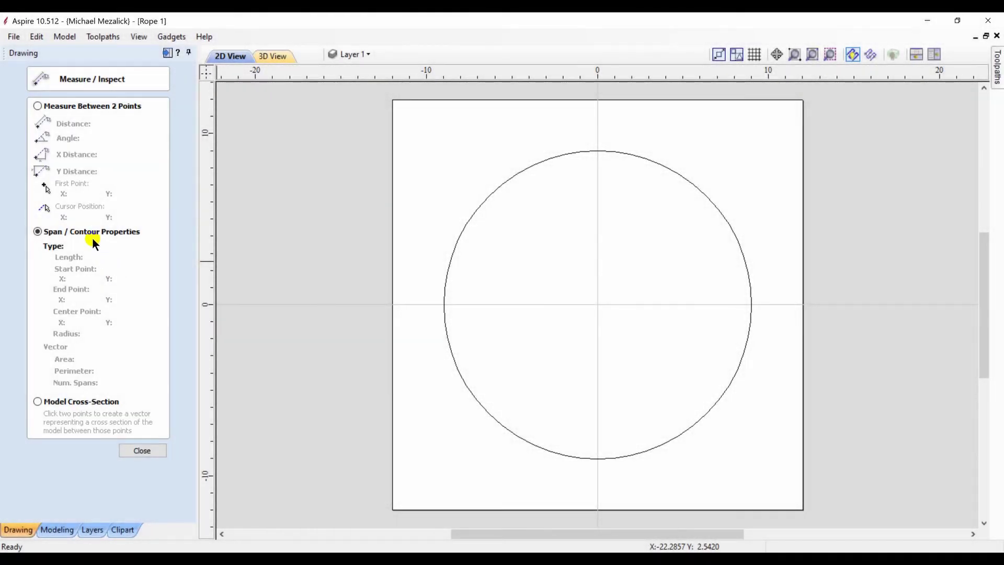
left_click(445, 303)
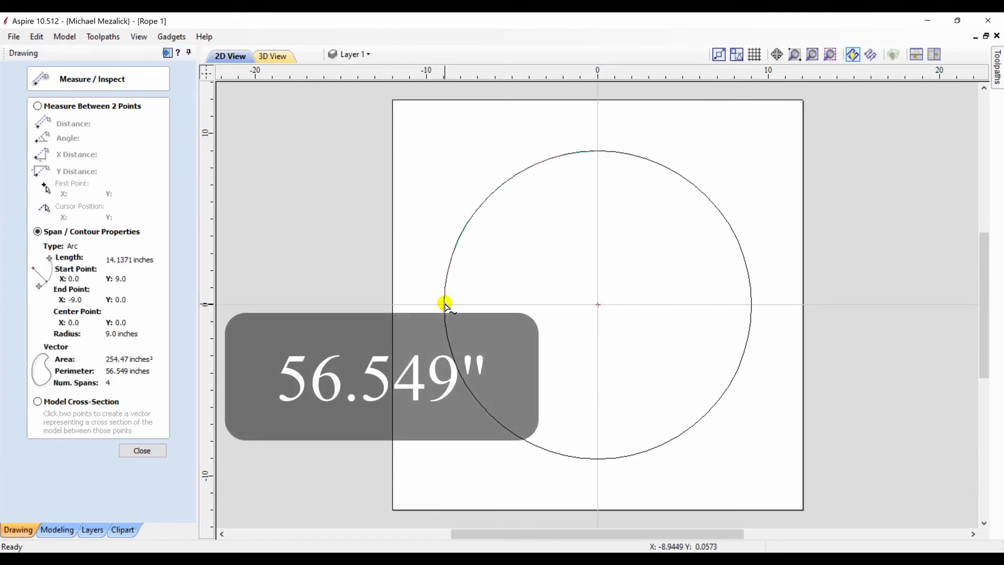
left_click(145, 450)
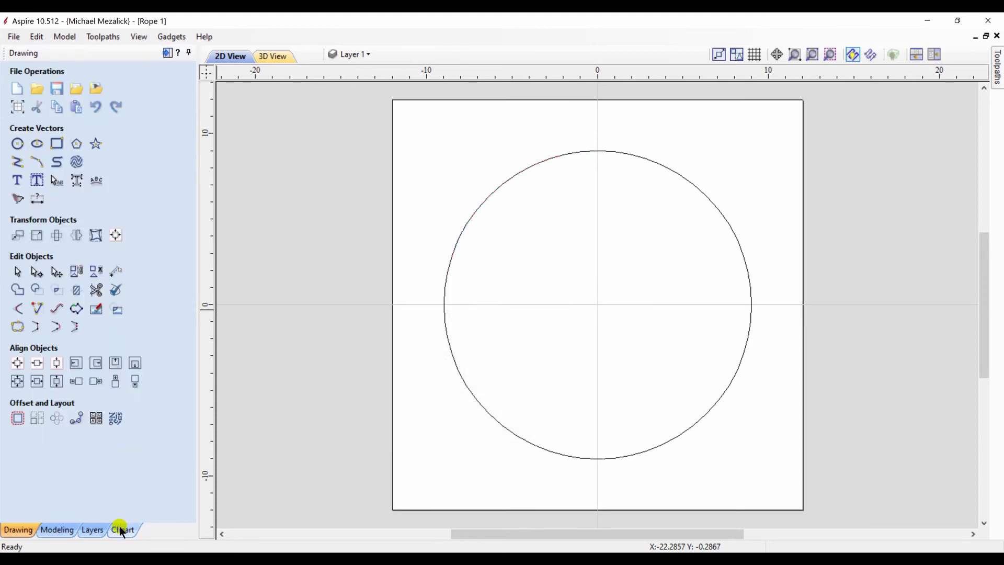
left_click(57, 530)
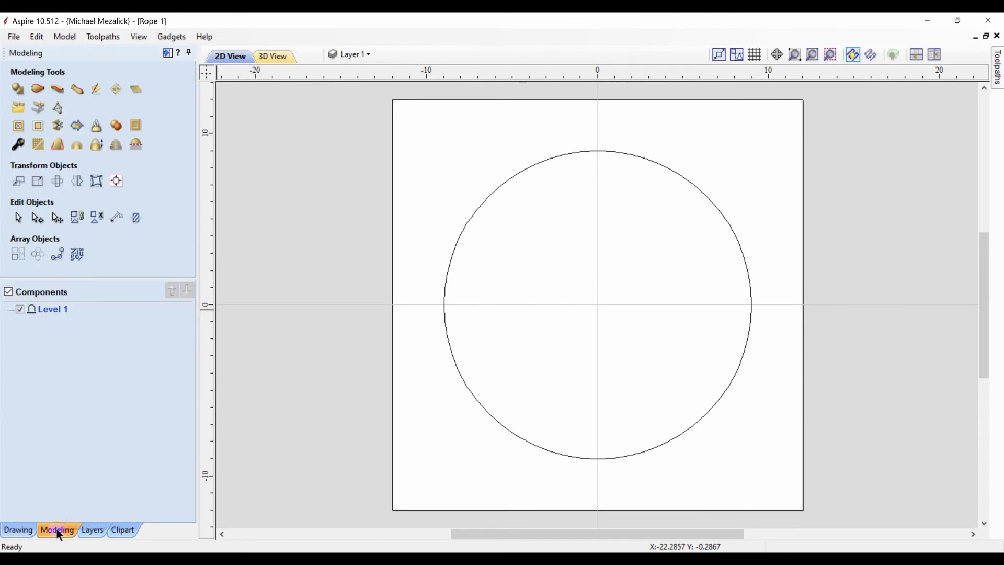
left_click(19, 112)
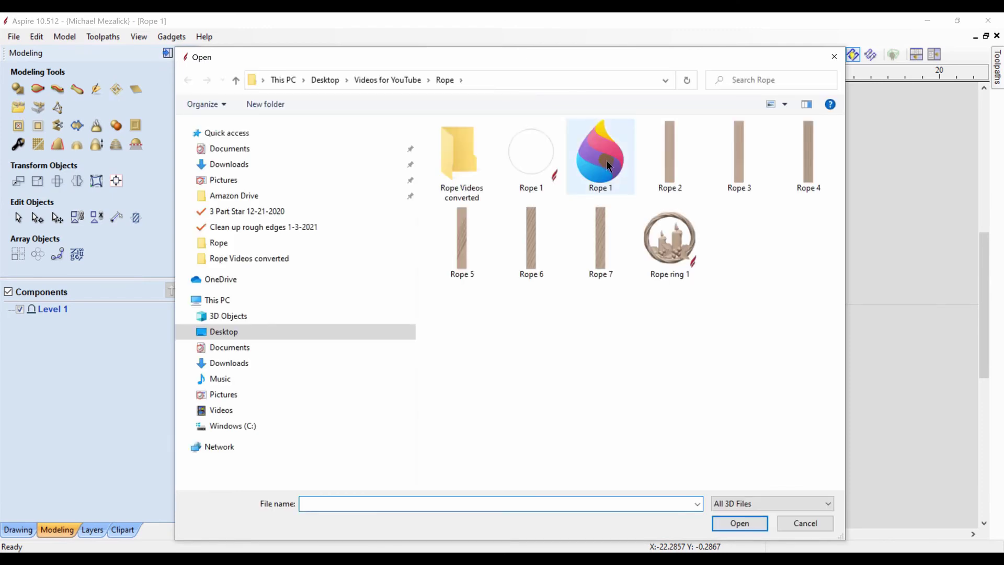
- Import the Rope 1 model centred, with XYZ ratio unlocked and a Y size of 56.549 inches
double_click(606, 160)
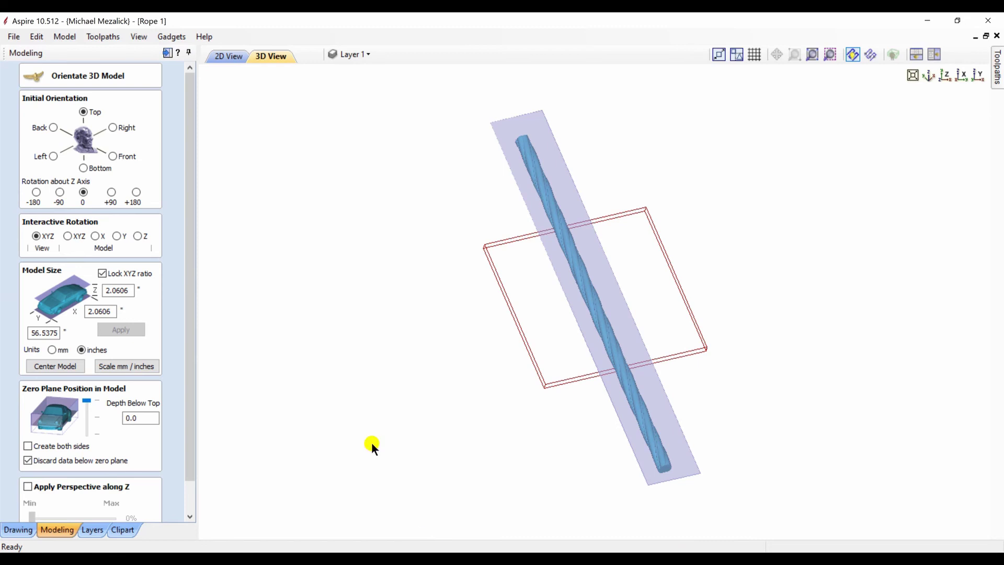
left_click(55, 365)
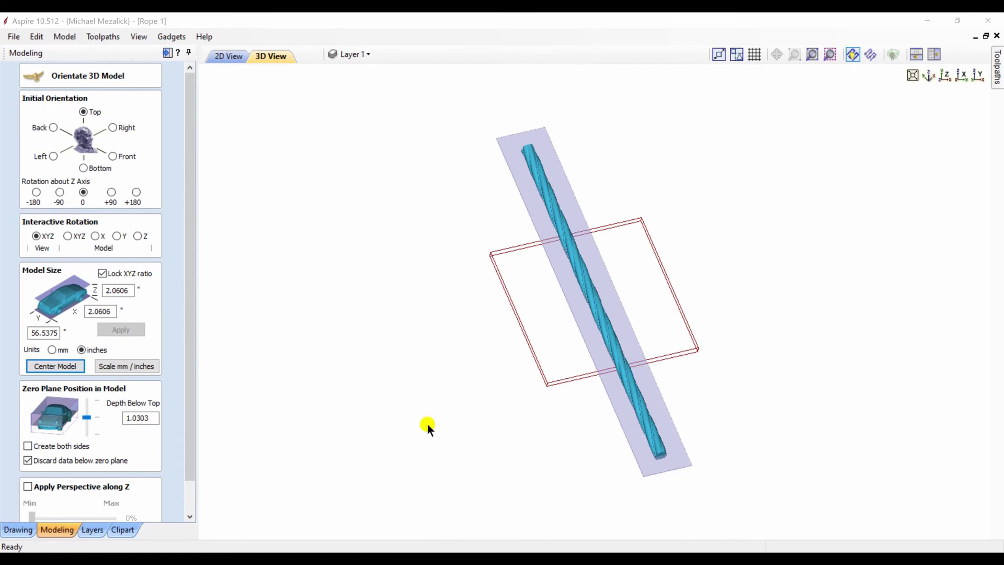
left_click(101, 273)
double_click(56, 332)
type("56")
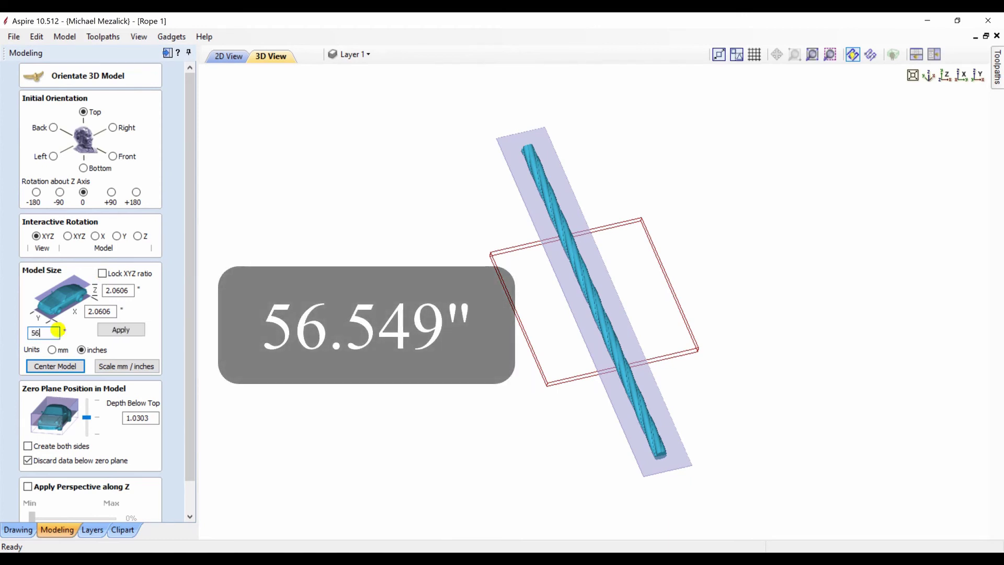
type(".549")
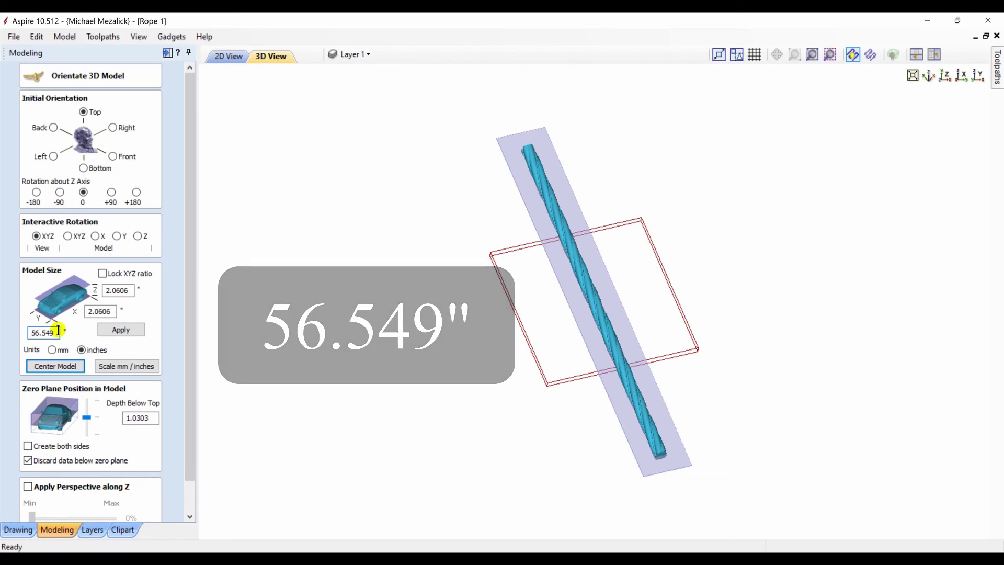
left_click(121, 327)
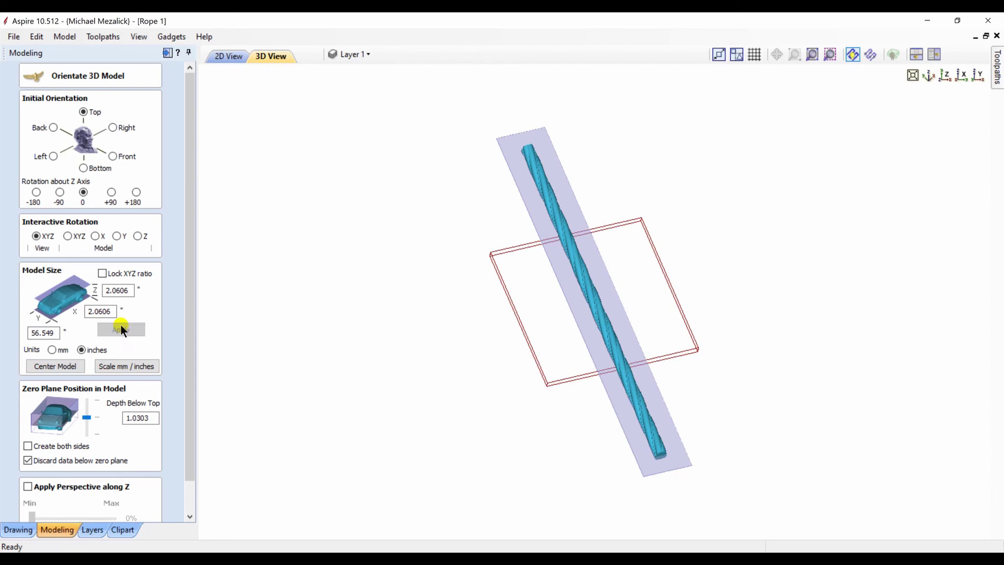
scroll(140, 330, "down", 1)
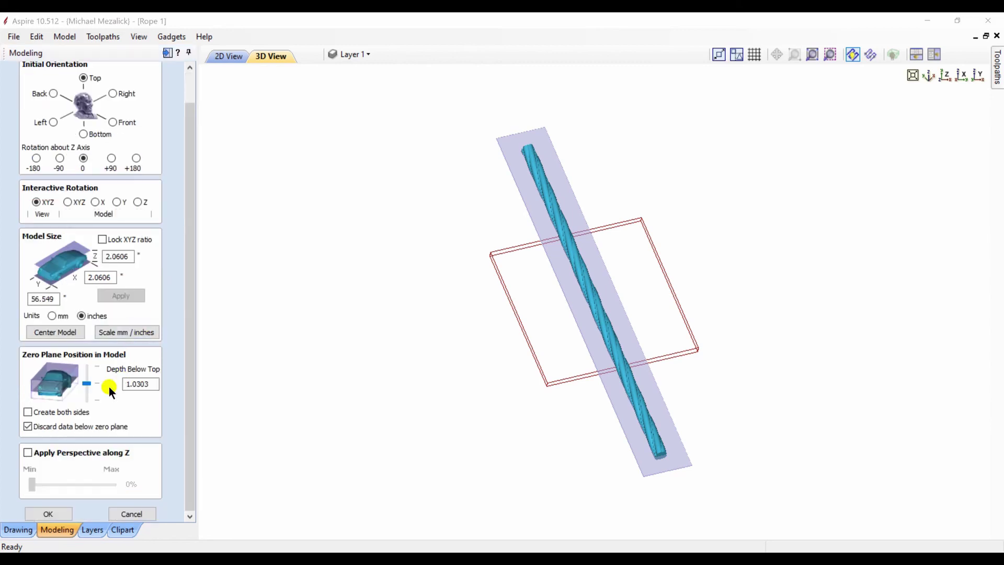
left_click(48, 513)
left_click(231, 55)
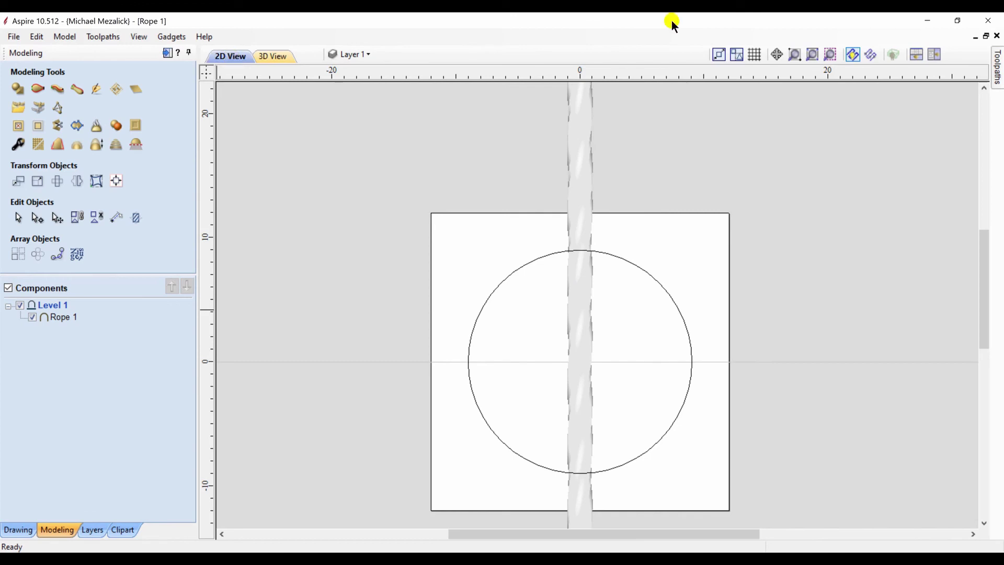
- Set the rope component's height to 56.549 with Link XY and Auto Scale Z off
left_click(812, 56)
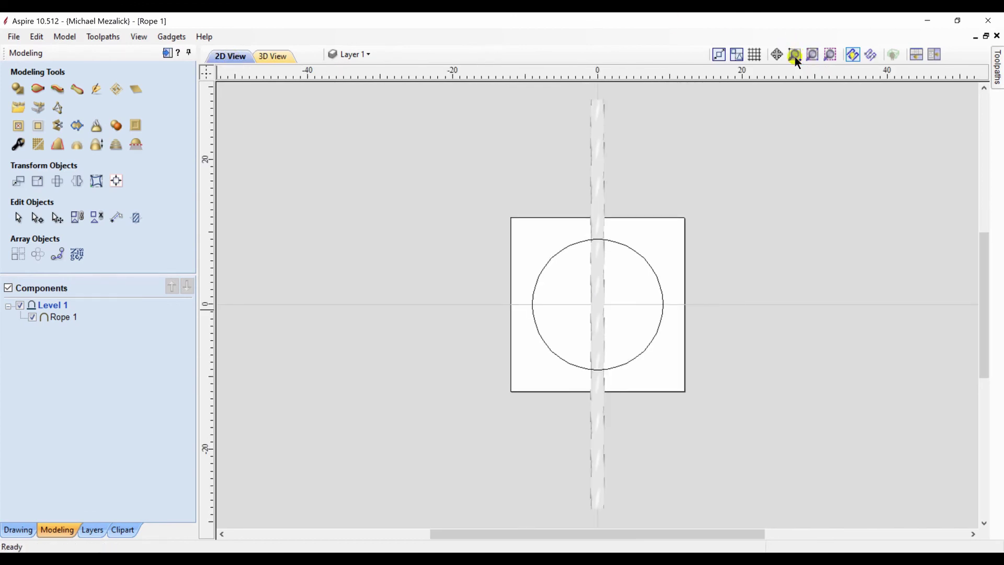
left_click(601, 146)
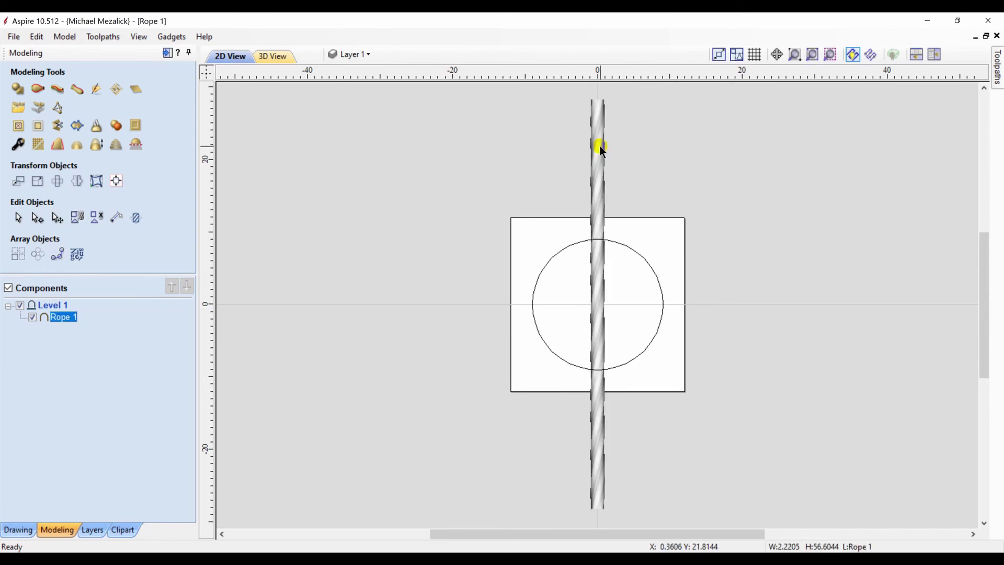
left_click(39, 182)
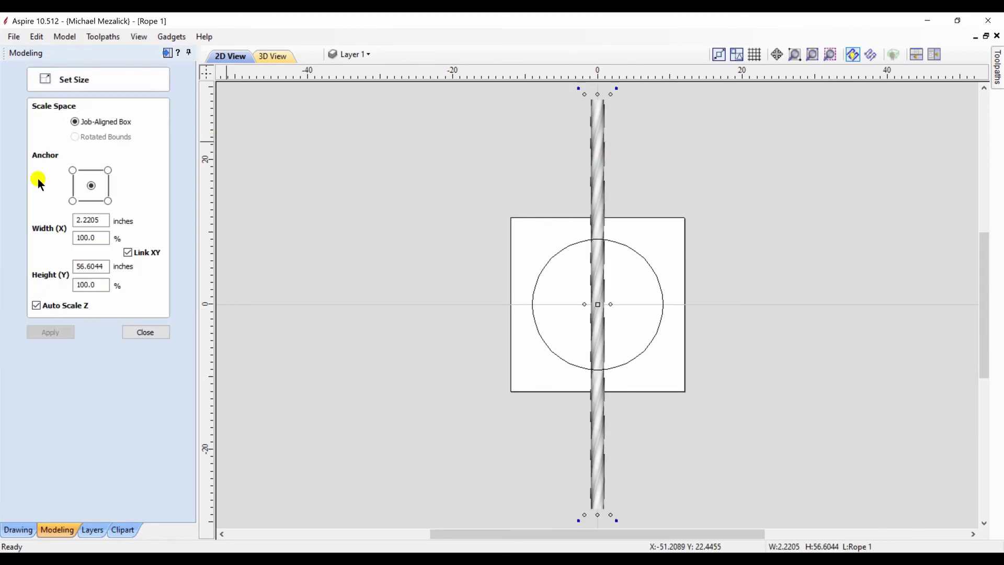
left_click(128, 253)
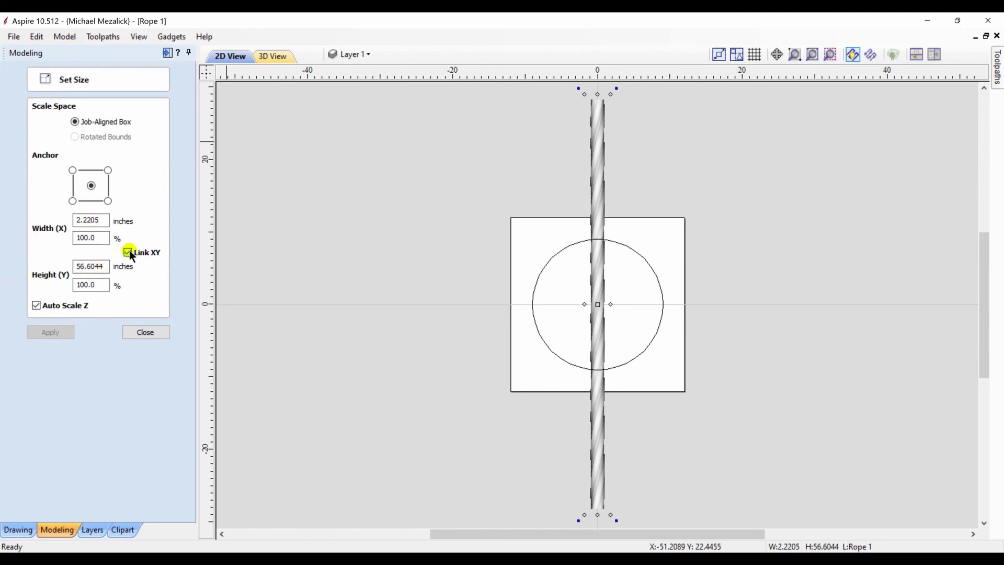
left_click(107, 267)
key("BackSpace")
key("BackSpace")
key("BackSpace")
key("BackSpace")
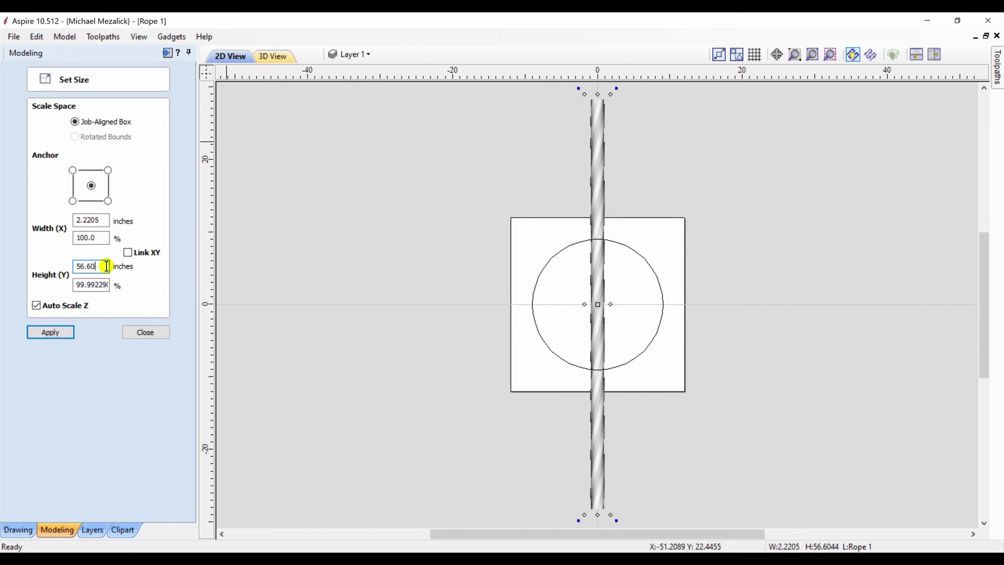
type("549")
left_click(50, 330)
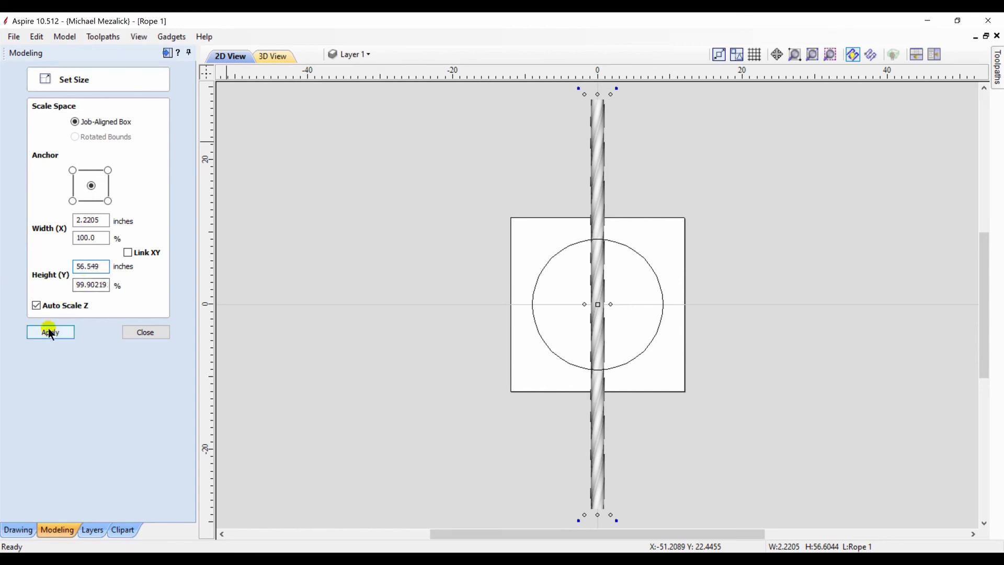
left_click(37, 306)
left_click(50, 332)
left_click(140, 329)
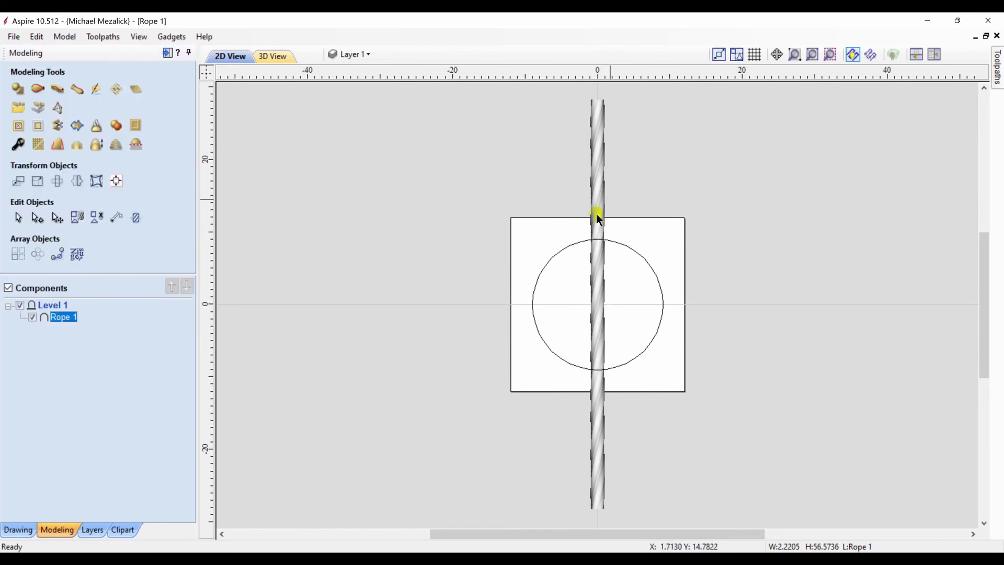
- Rotate the rope component 90° so it lies horizontally across the circle
left_click(597, 180)
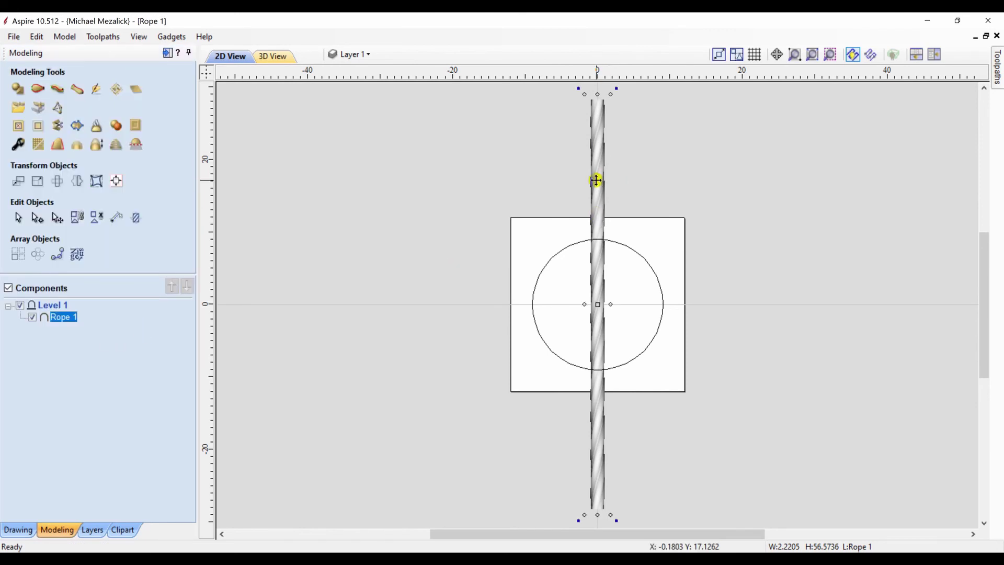
key("r")
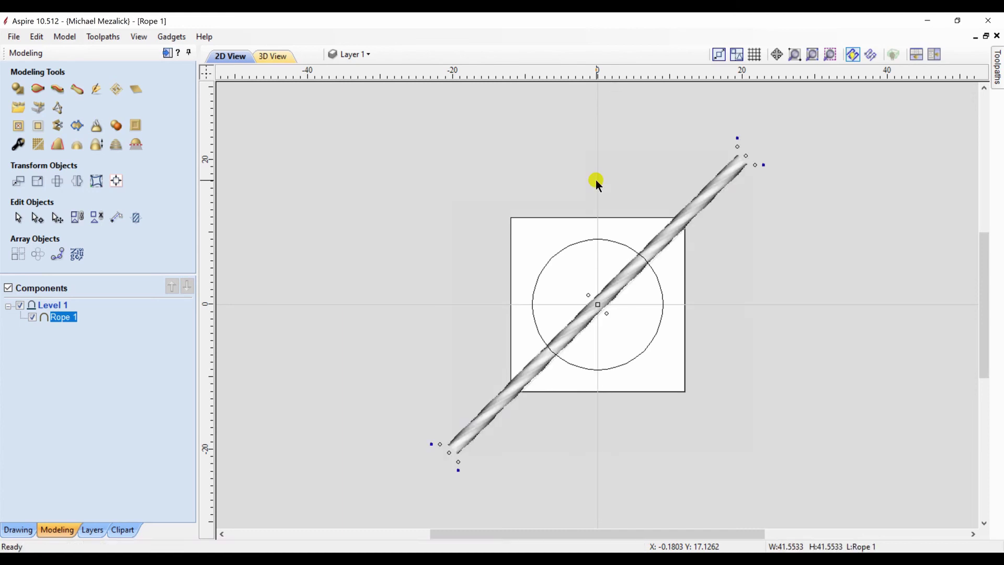
key("r")
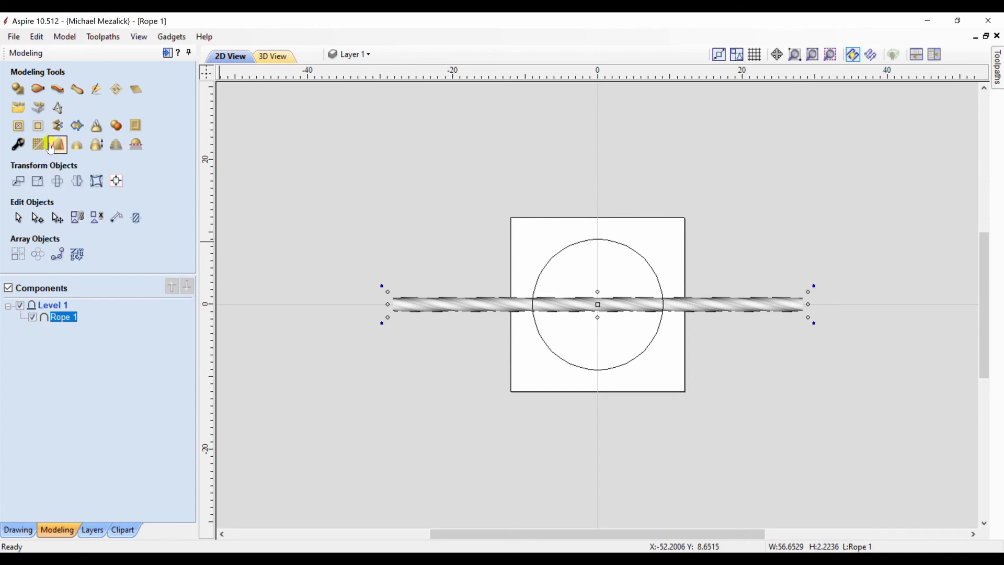
- Extrude and weave the Rope 1 component around the 18-inch circle as the drive rail, stretched
left_click(58, 92)
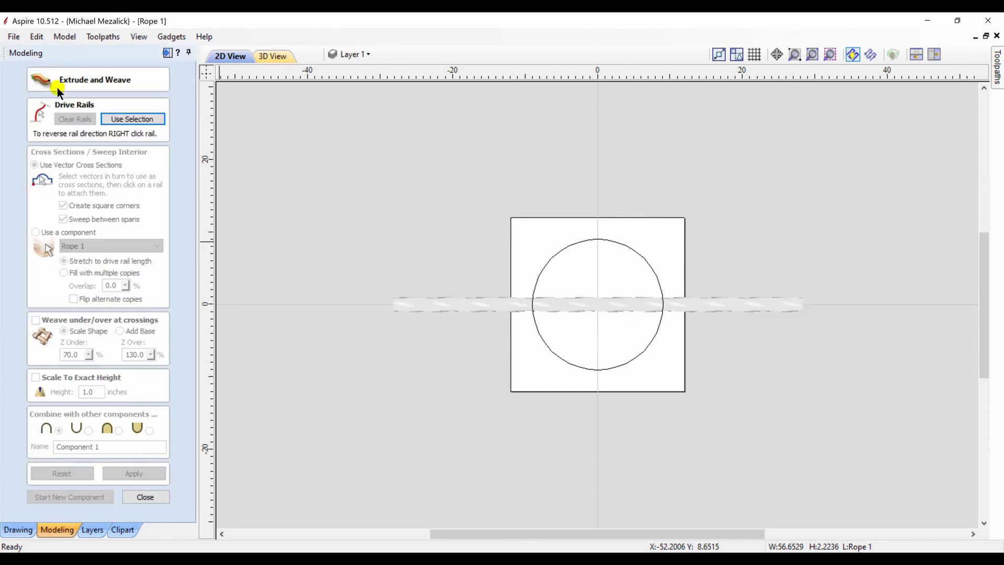
left_click(554, 255)
left_click(139, 120)
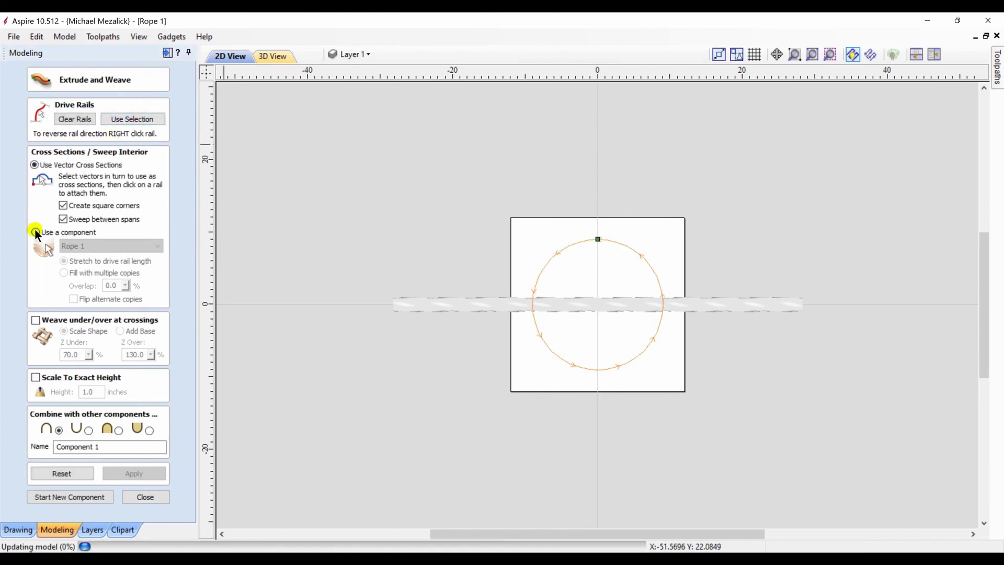
left_click(35, 232)
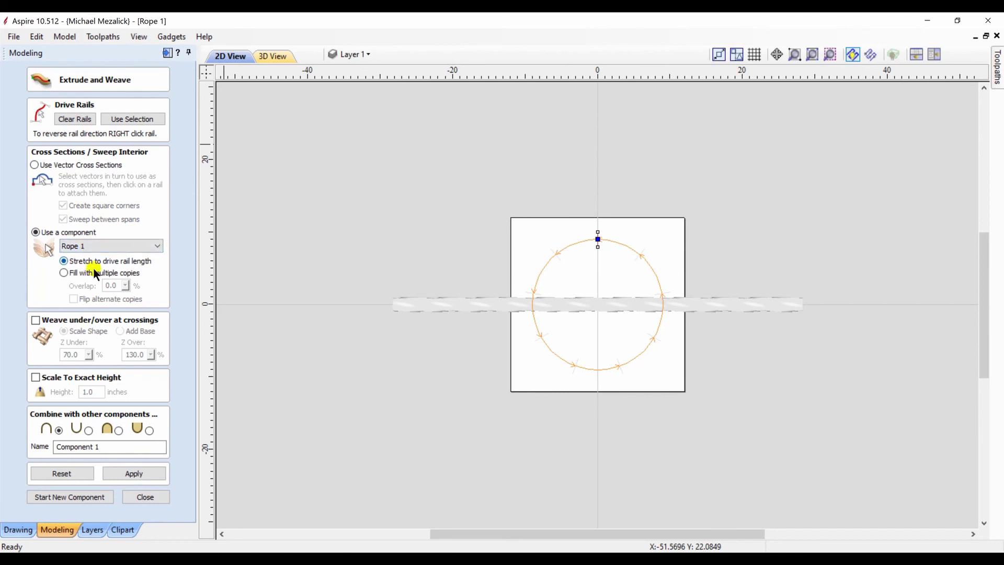
left_click(118, 430)
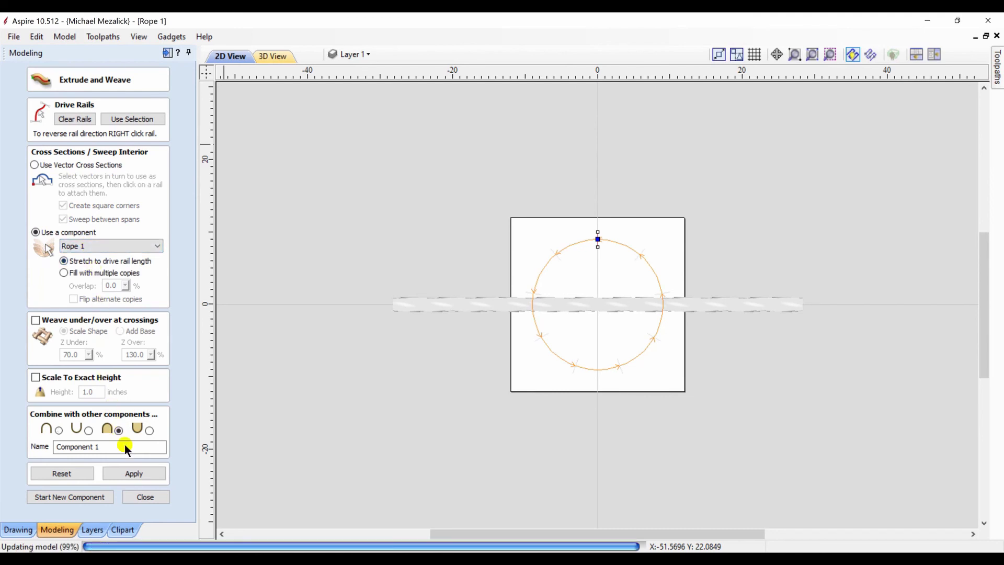
left_click(133, 473)
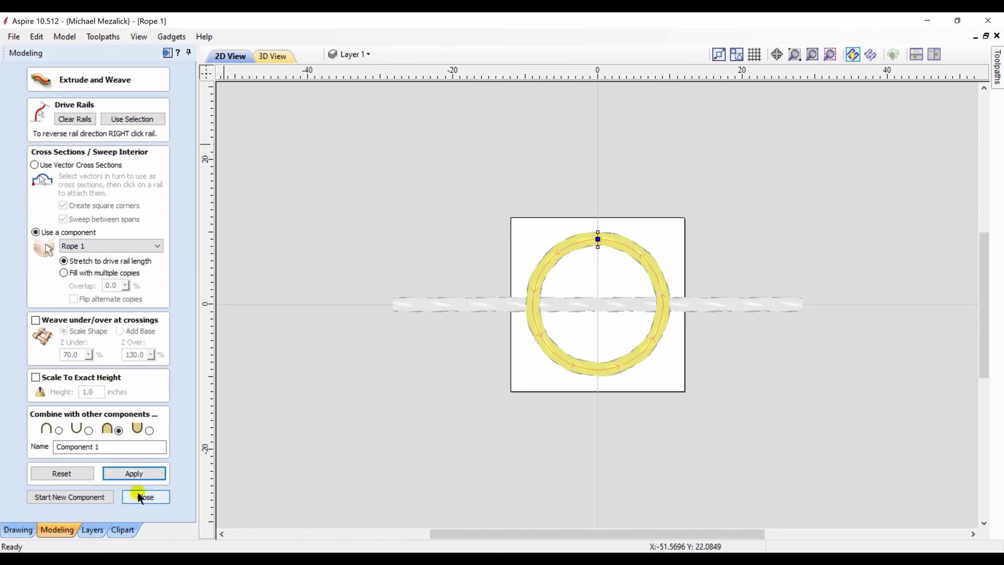
left_click(141, 495)
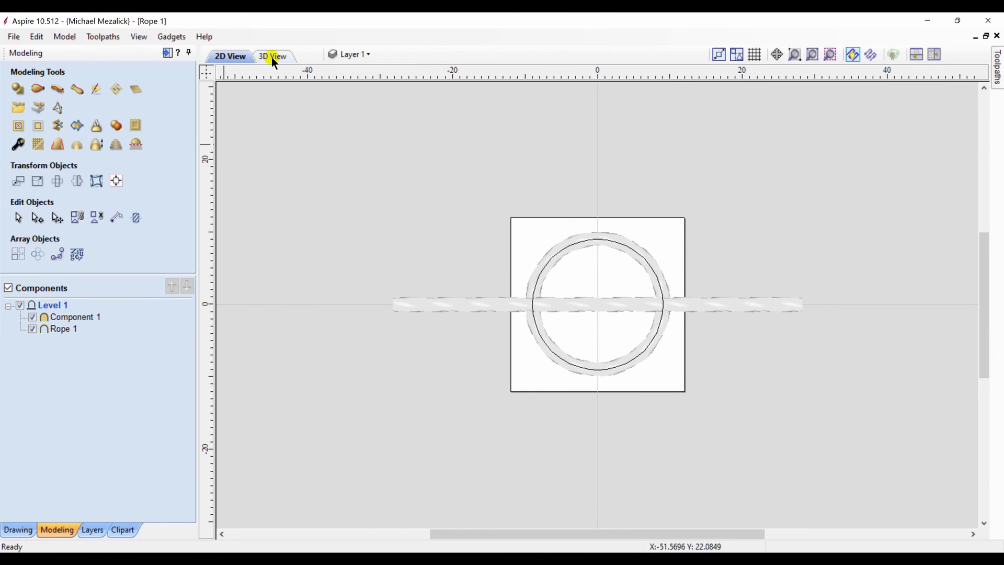
- Hide the straight Rope 1 component and view the rope ring in 3D from the top
left_click(32, 329)
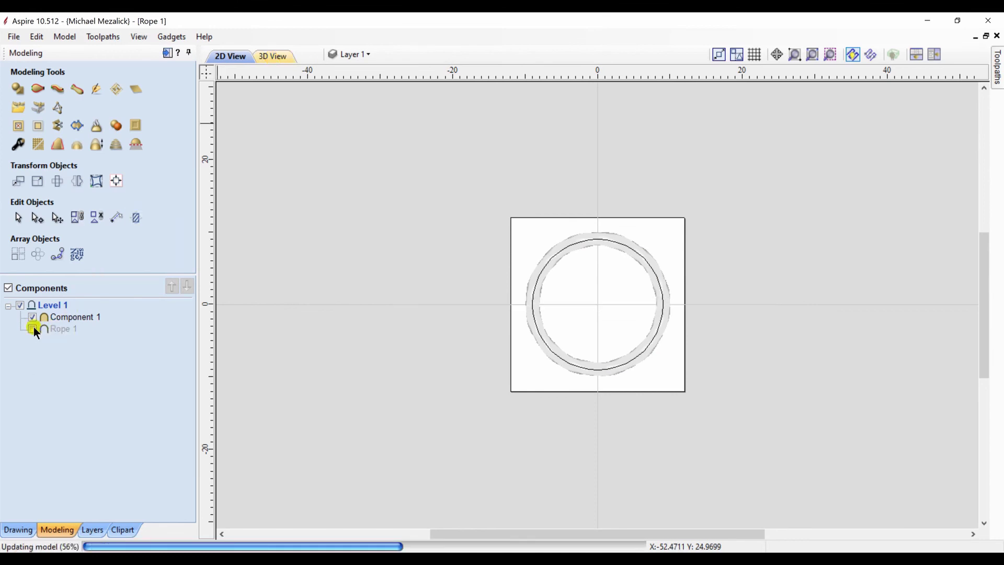
left_click(274, 55)
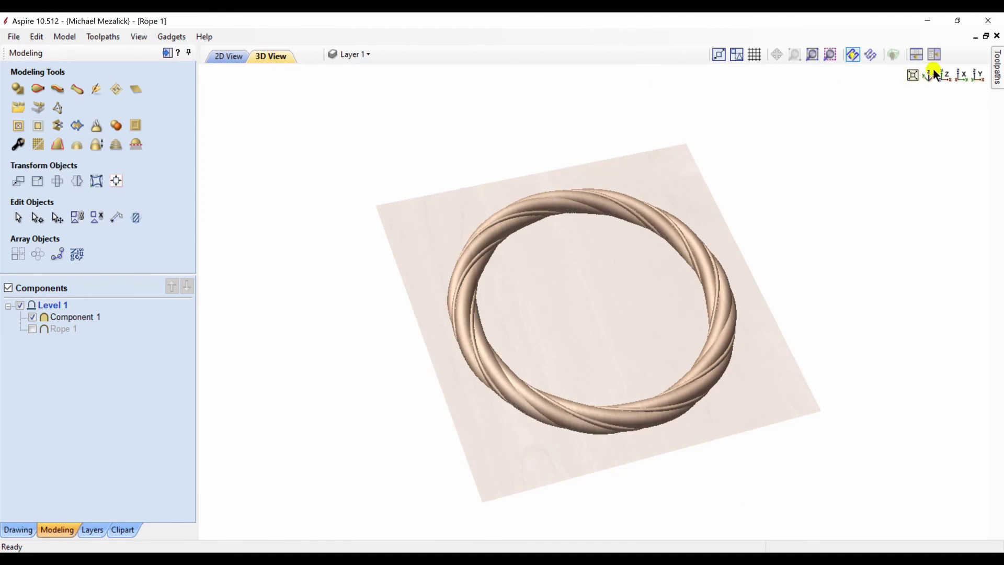
left_click(945, 75)
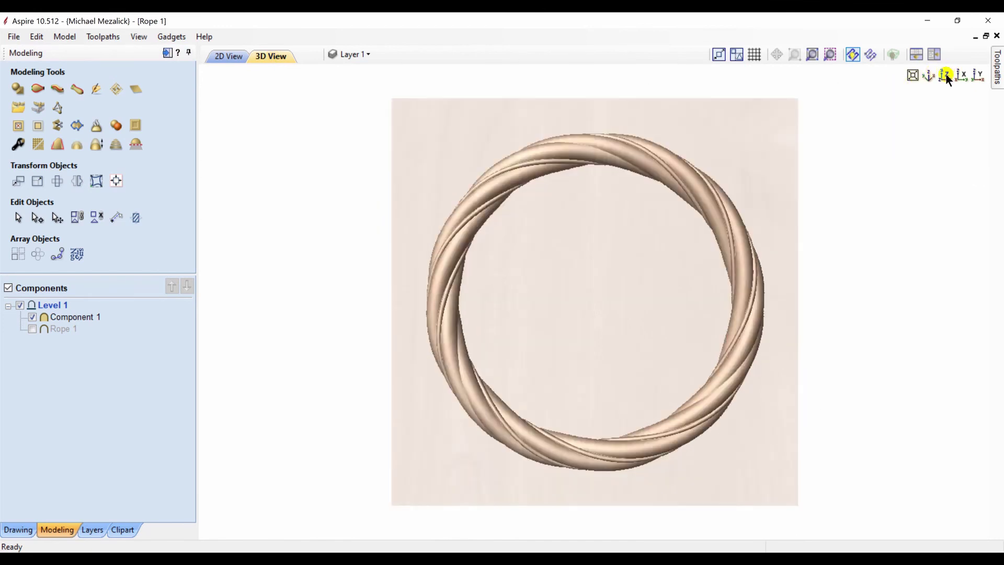